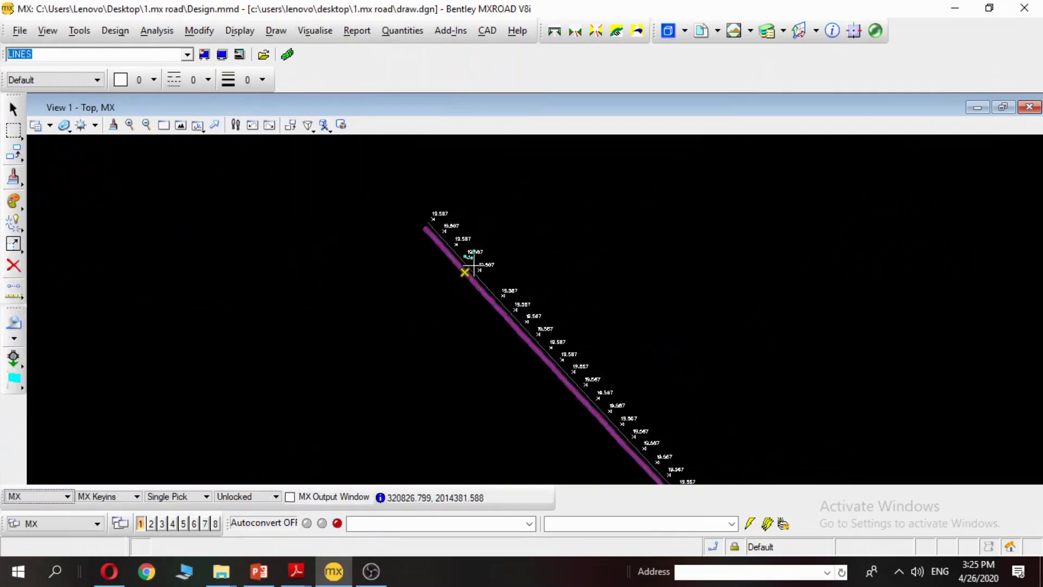
# Step: Display the TRAINGLE (TRIA) model in the drawing view together with the lines already shown
pyautogui.click(187, 54)
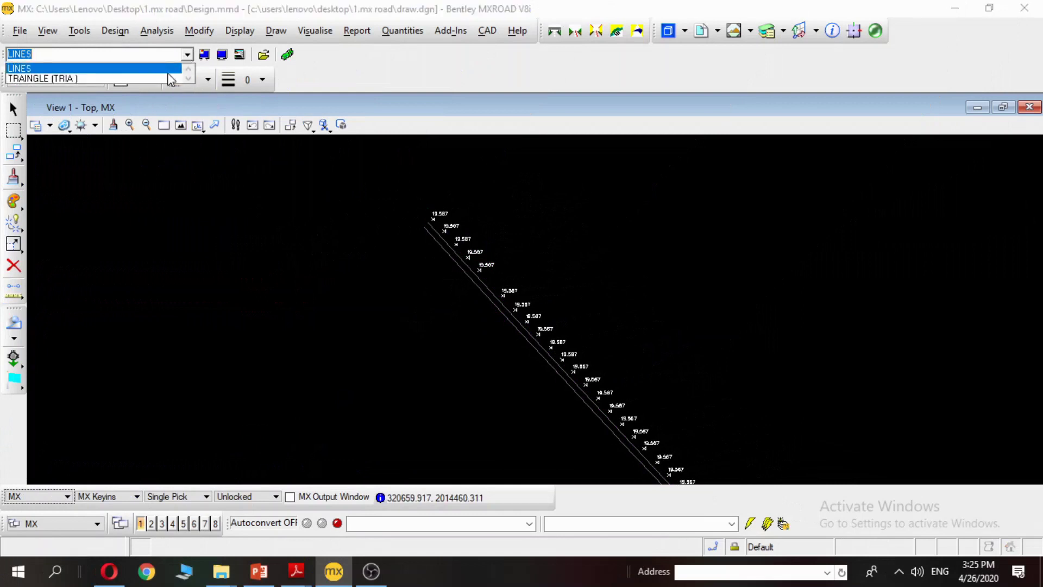
pyautogui.click(170, 80)
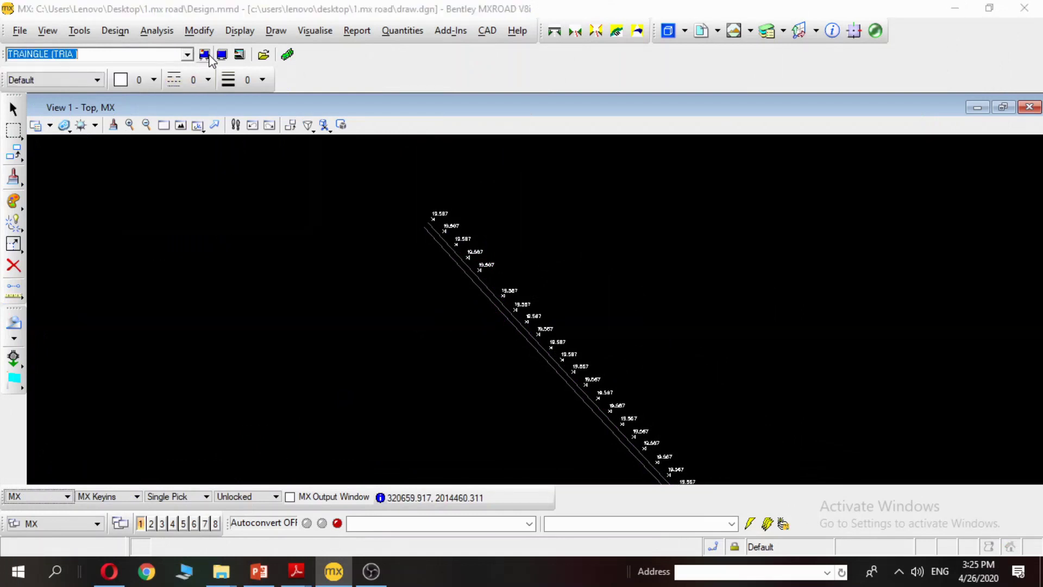
pyautogui.click(225, 54)
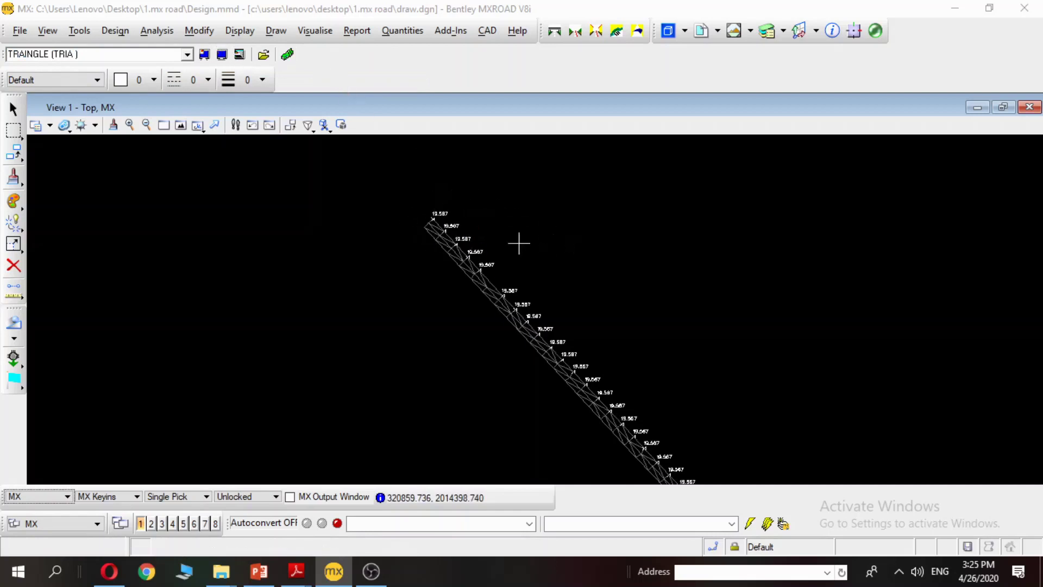
# Step: Examine the triangulated surface strip along the road from its start to its far end
pyautogui.scroll(5, 519, 243)
pyautogui.moveTo(360, 286); pyautogui.dragTo(383, 308, button='middle')
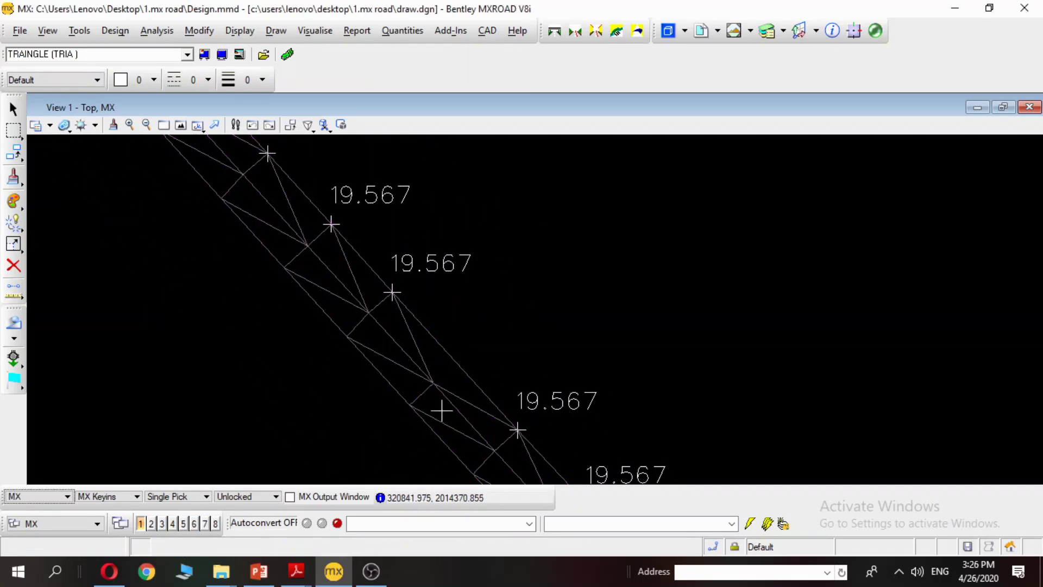
pyautogui.scroll(-5, 391, 373)
pyautogui.scroll(2, 419, 365)
pyautogui.moveTo(419, 365); pyautogui.dragTo(350, 262, button='middle')
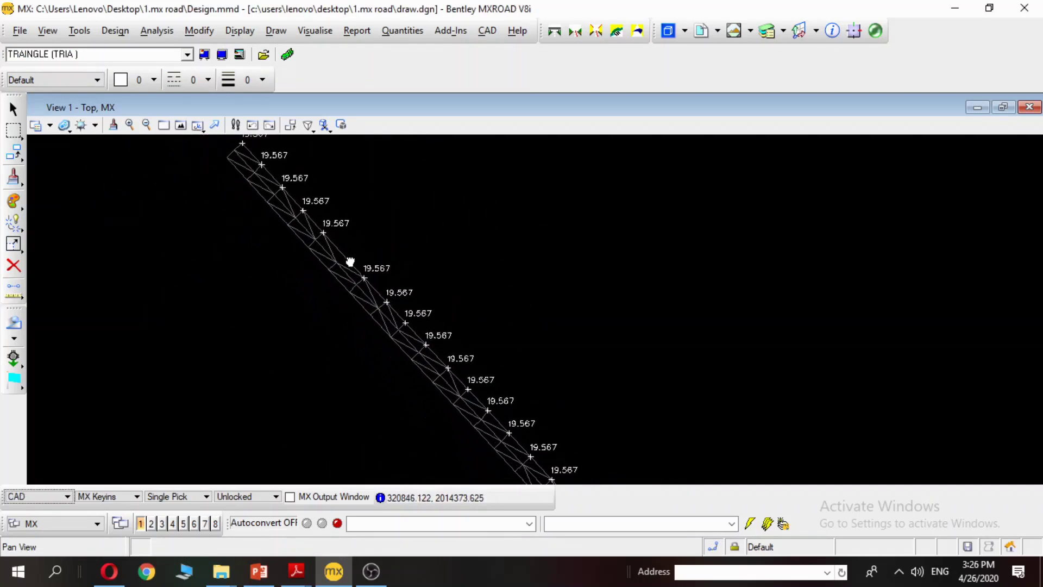
pyautogui.scroll(-5, 454, 361)
pyautogui.scroll(2, 431, 349)
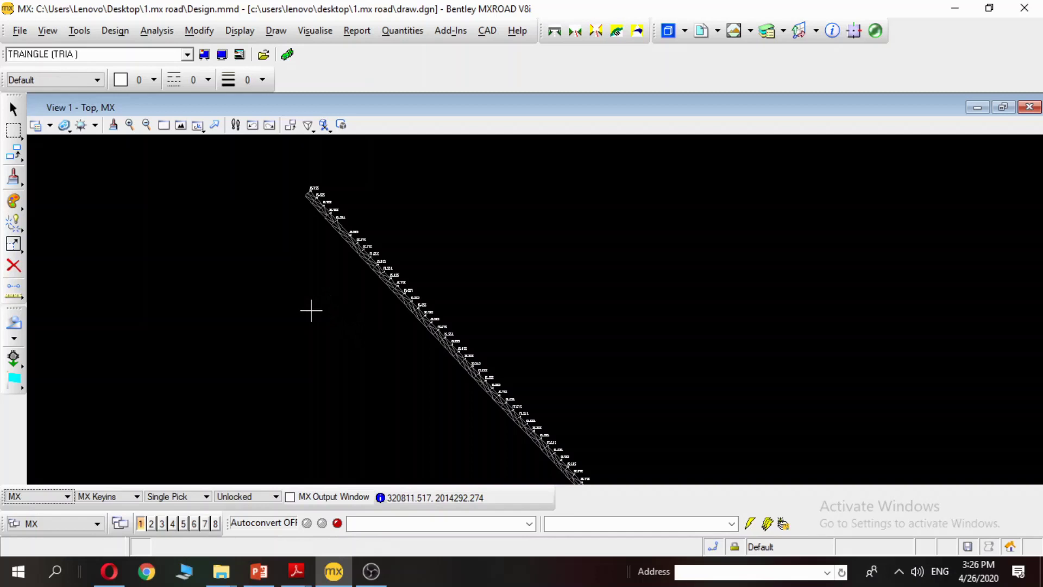
pyautogui.scroll(-3, 316, 304)
pyautogui.moveTo(317, 305); pyautogui.dragTo(311, 217, button='middle')
pyautogui.scroll(-2, 465, 353)
pyautogui.moveTo(451, 357); pyautogui.dragTo(393, 235, button='middle')
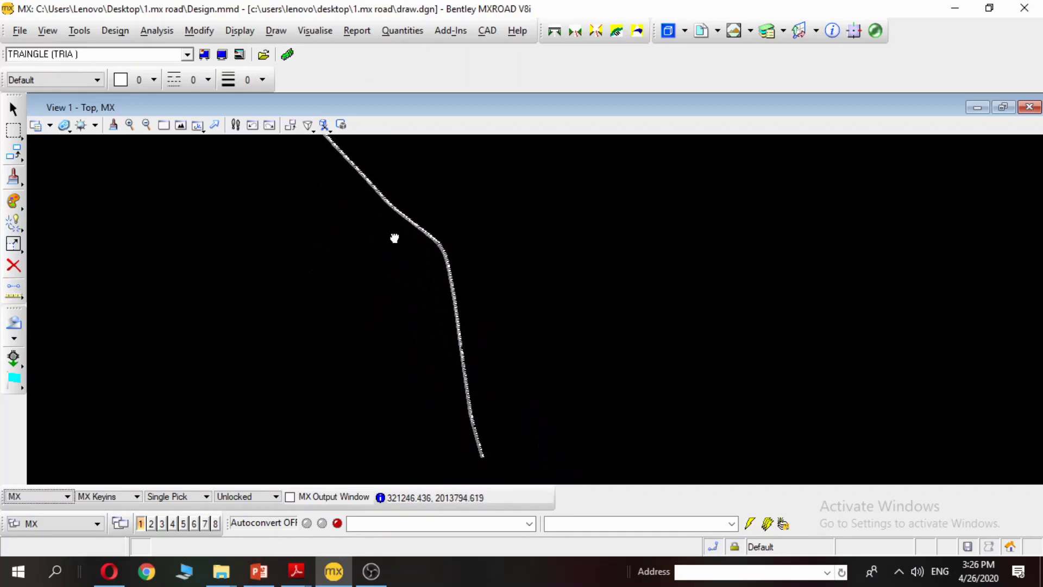
pyautogui.click(307, 125)
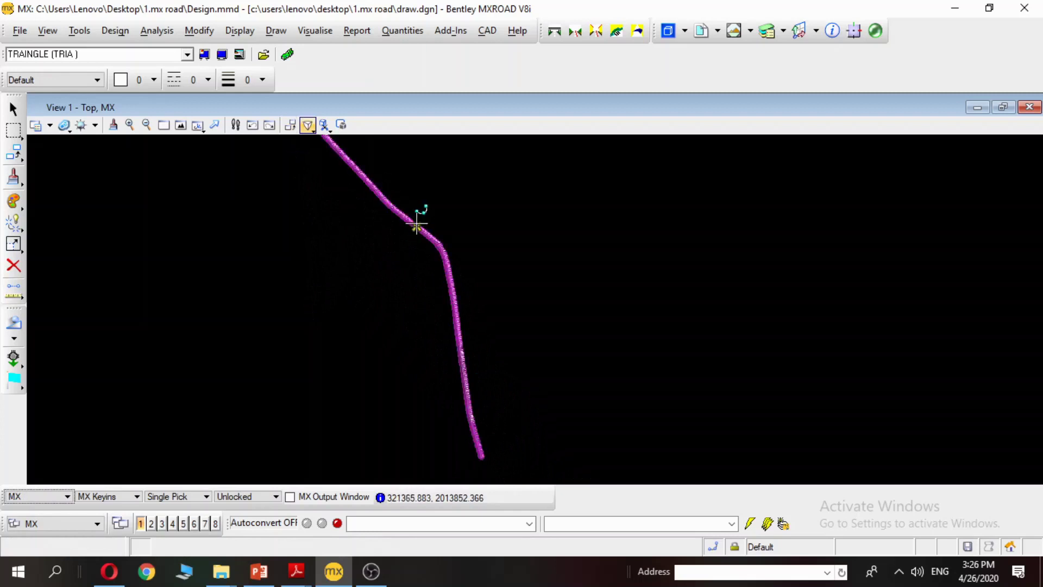
pyautogui.click(379, 204)
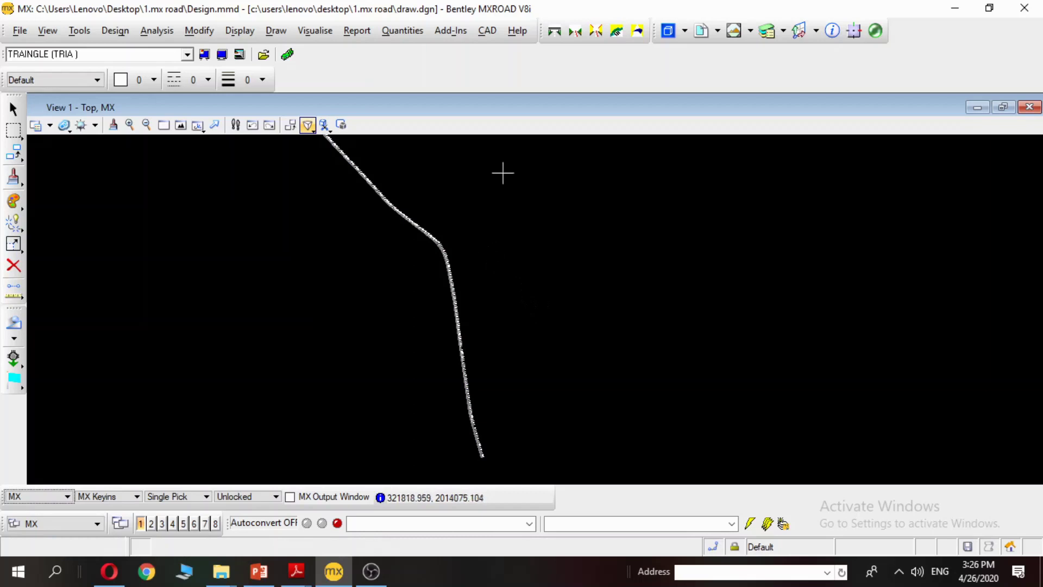
# Step: Start a Quick Alignment horizontal design and create a new design model named DESIGN1
pyautogui.click(118, 33)
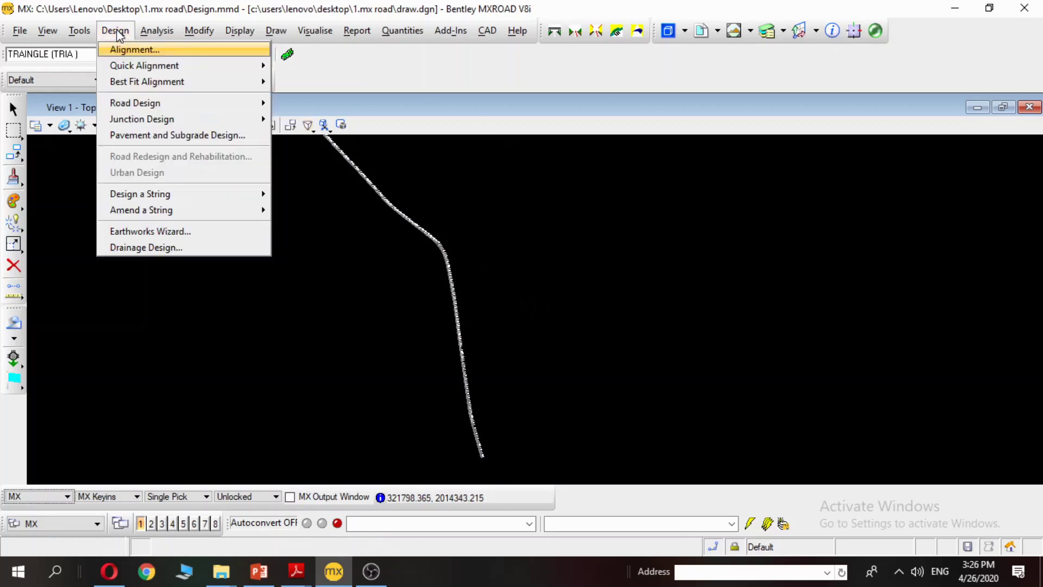
pyautogui.moveTo(147, 67)
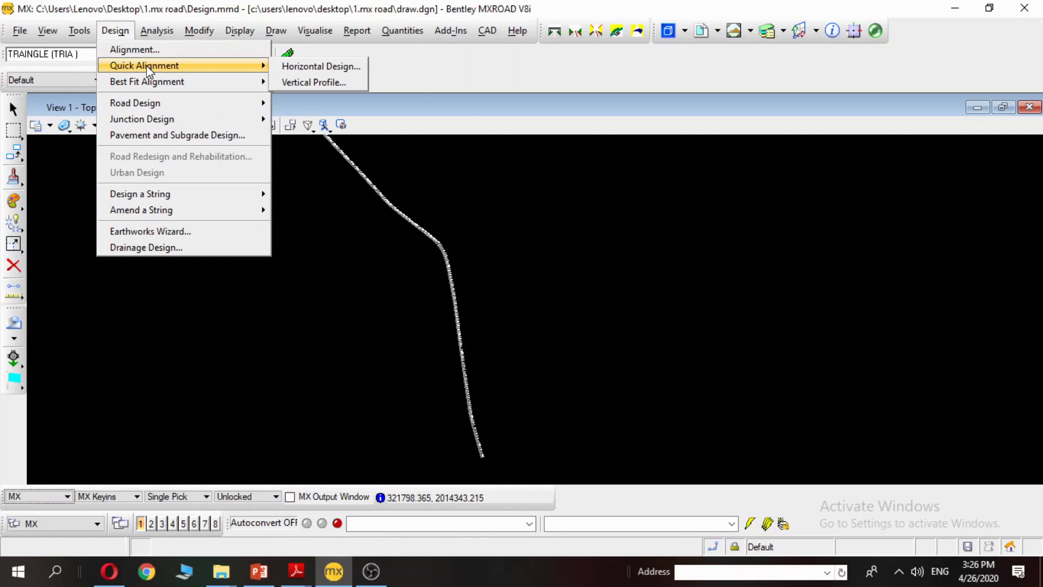
pyautogui.click(293, 66)
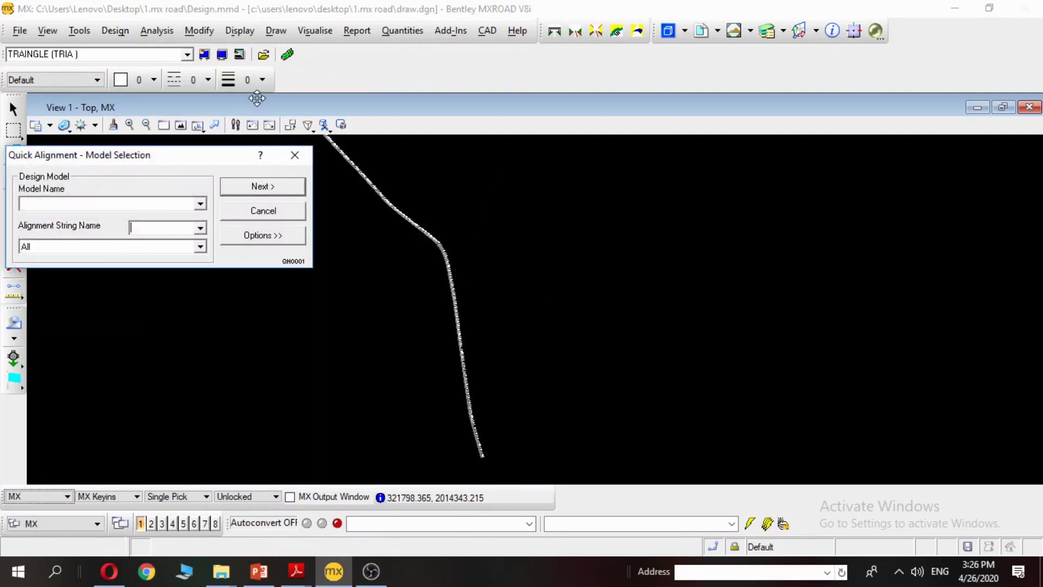
pyautogui.moveTo(229, 160); pyautogui.dragTo(669, 155)
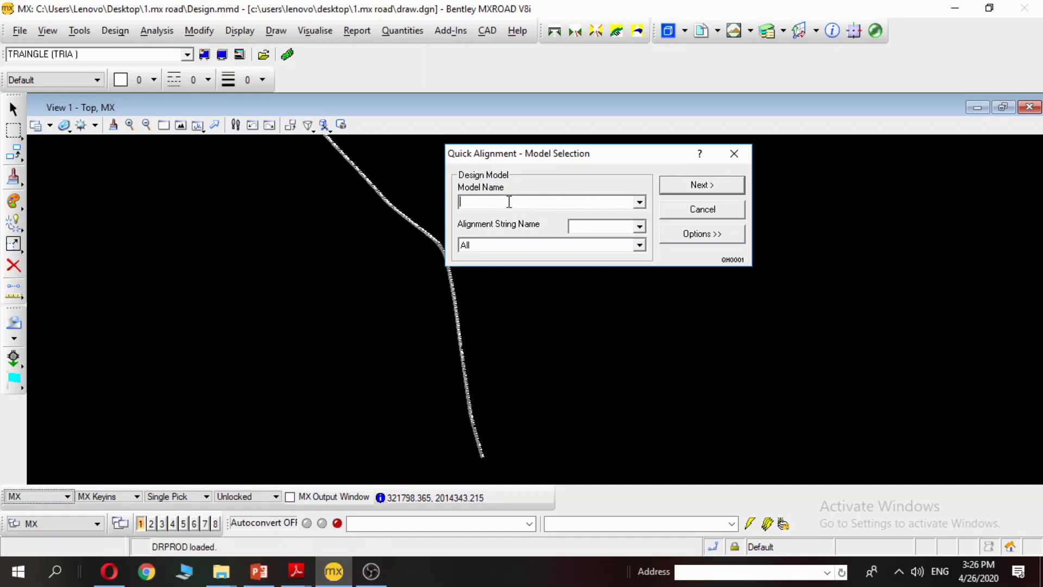
pyautogui.write('DESIGN1')
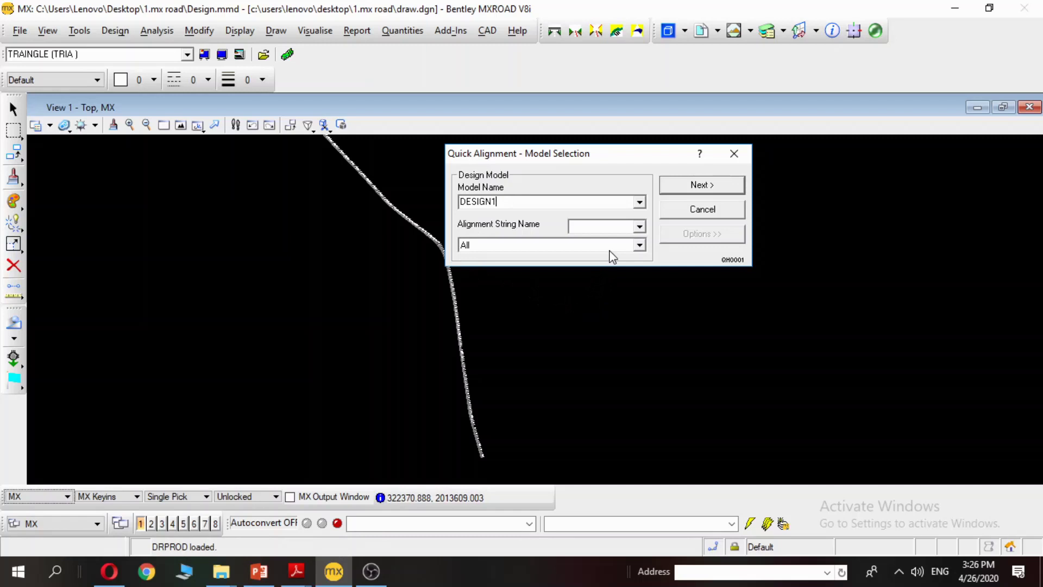
pyautogui.click(639, 245)
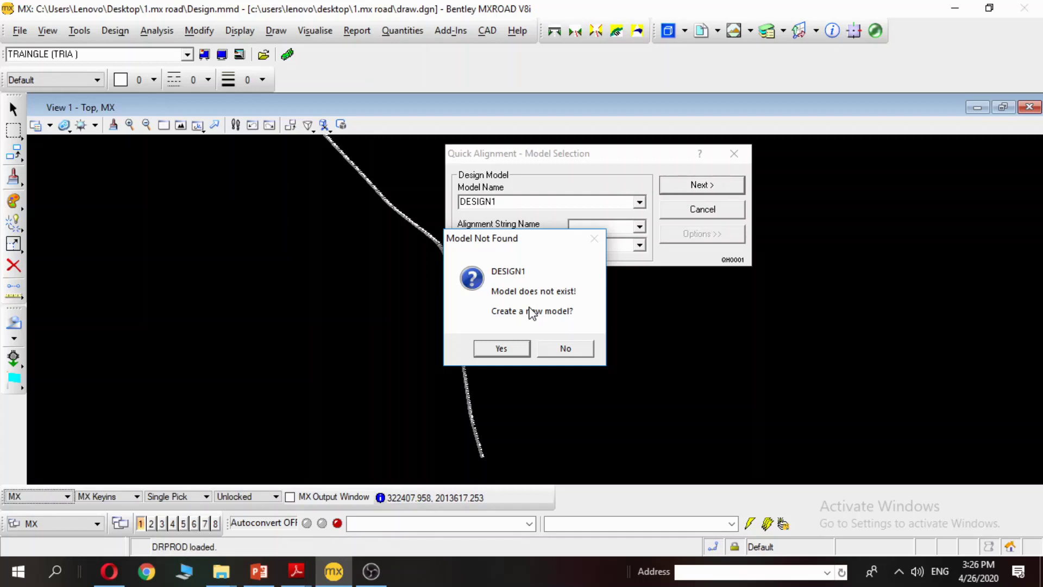
pyautogui.click(501, 348)
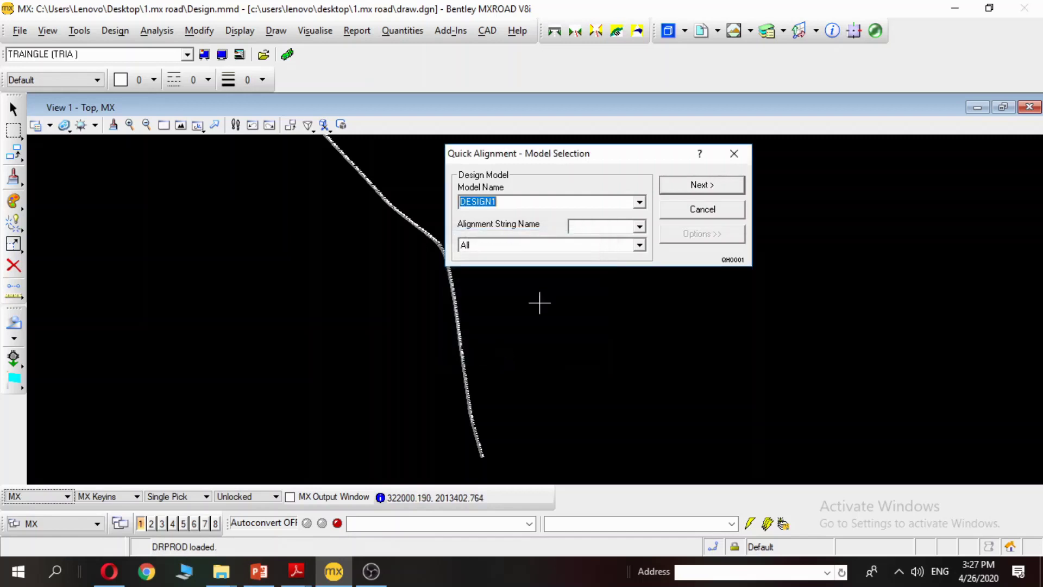
# Step: Set the alignment string type to Road Centrelines (MC) and proceed to the alignment design mode
pyautogui.click(643, 245)
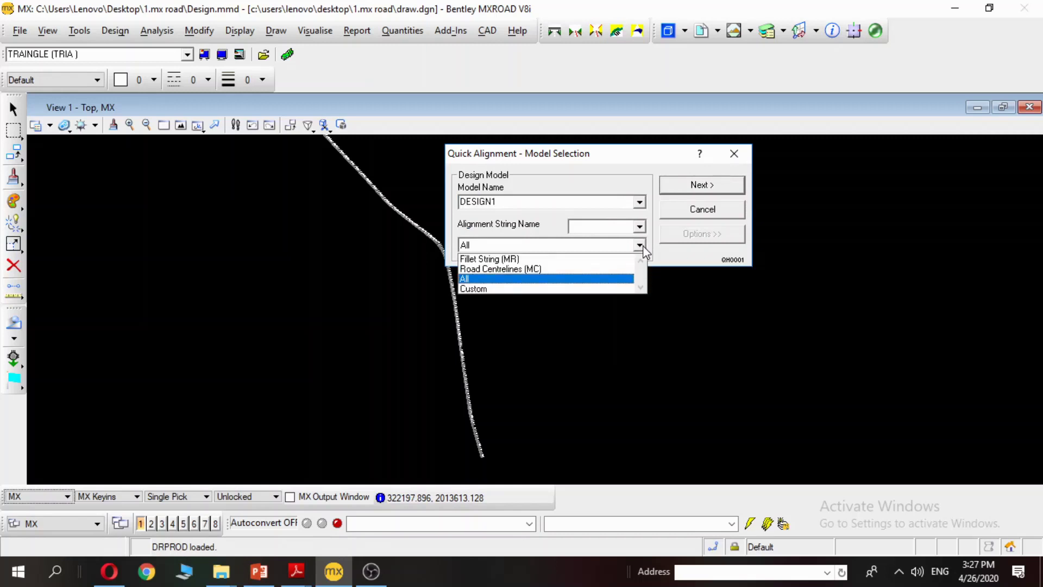
pyautogui.click(540, 269)
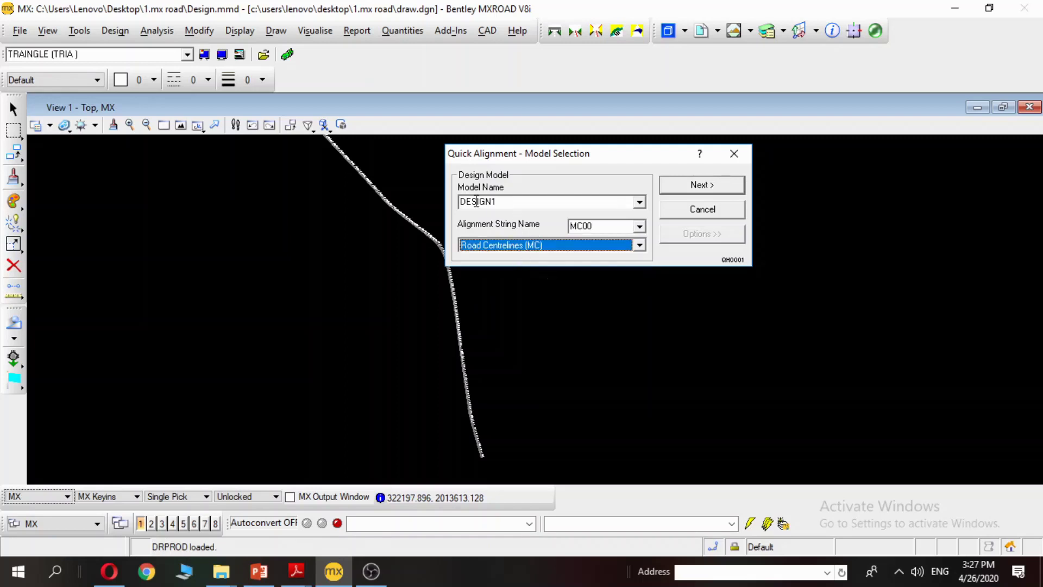
pyautogui.doubleClick(589, 227)
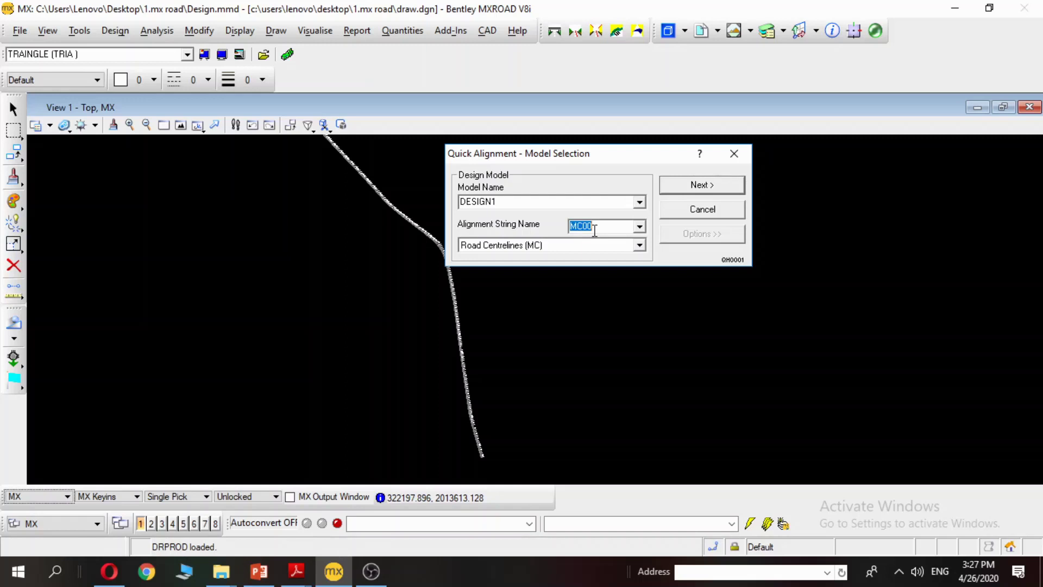
pyautogui.click(703, 185)
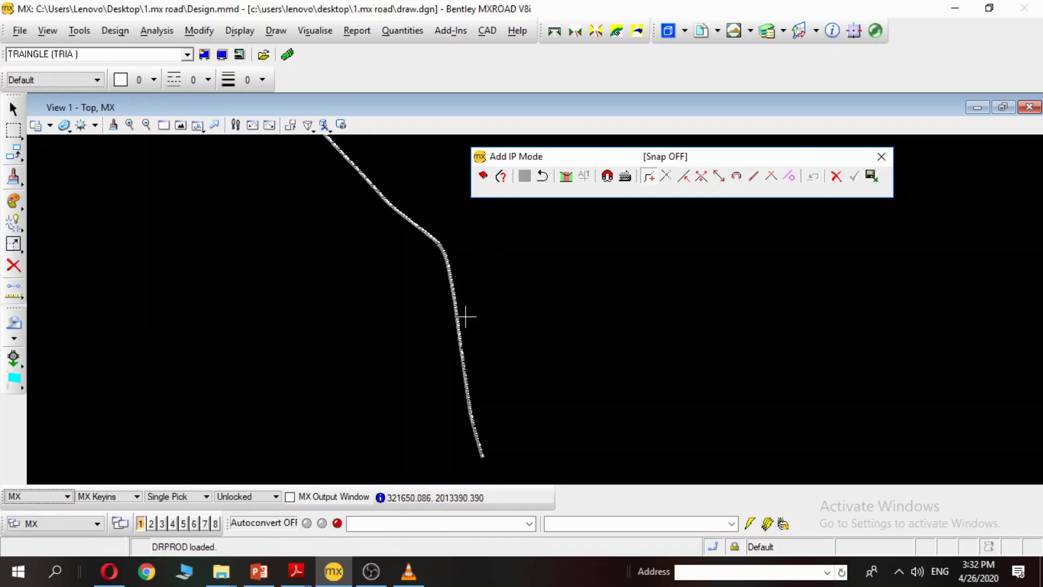
# Step: Select Temporary Horizontal Alignment.mxtip as the automatic design annotation style and accept the Quick Alignment parameters
pyautogui.click(456, 275)
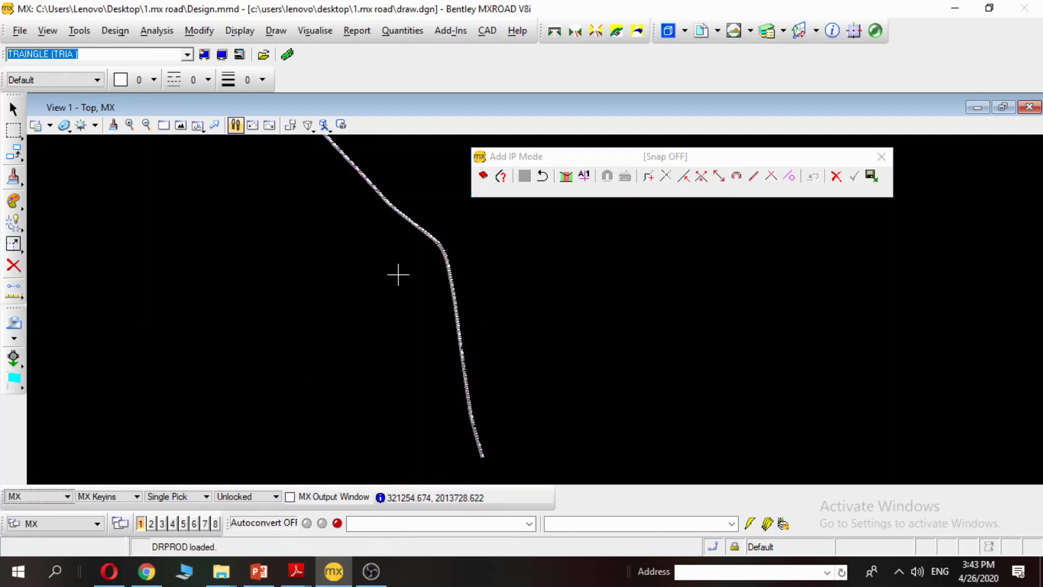
pyautogui.moveTo(398, 274); pyautogui.dragTo(410, 307)
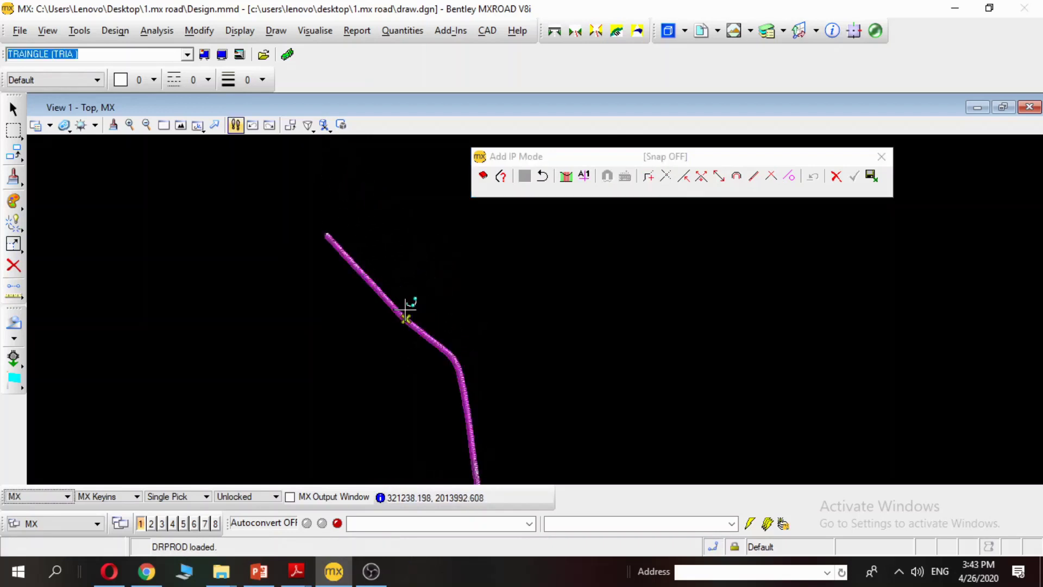
pyautogui.click(483, 176)
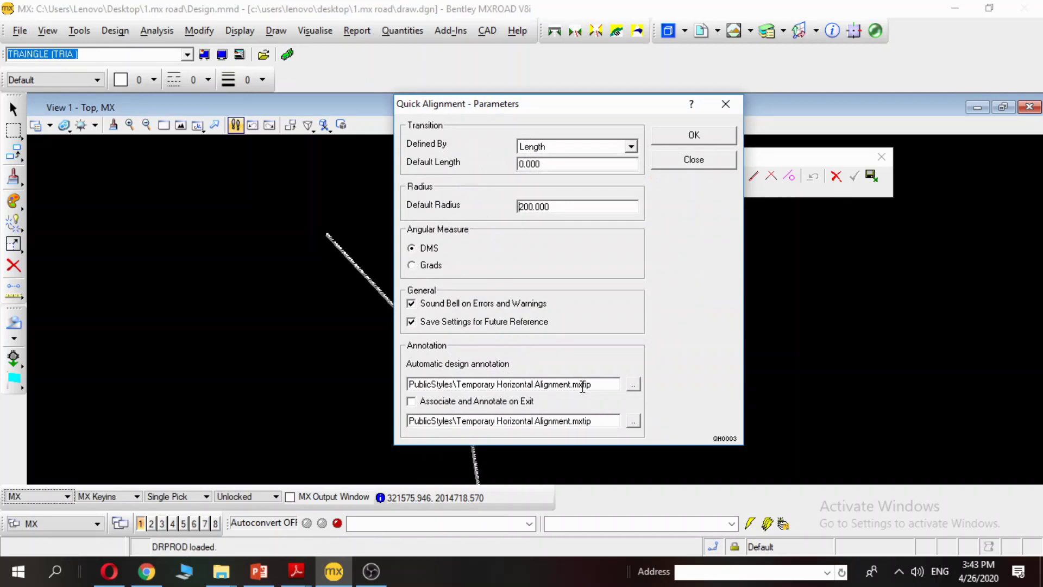
pyautogui.click(633, 384)
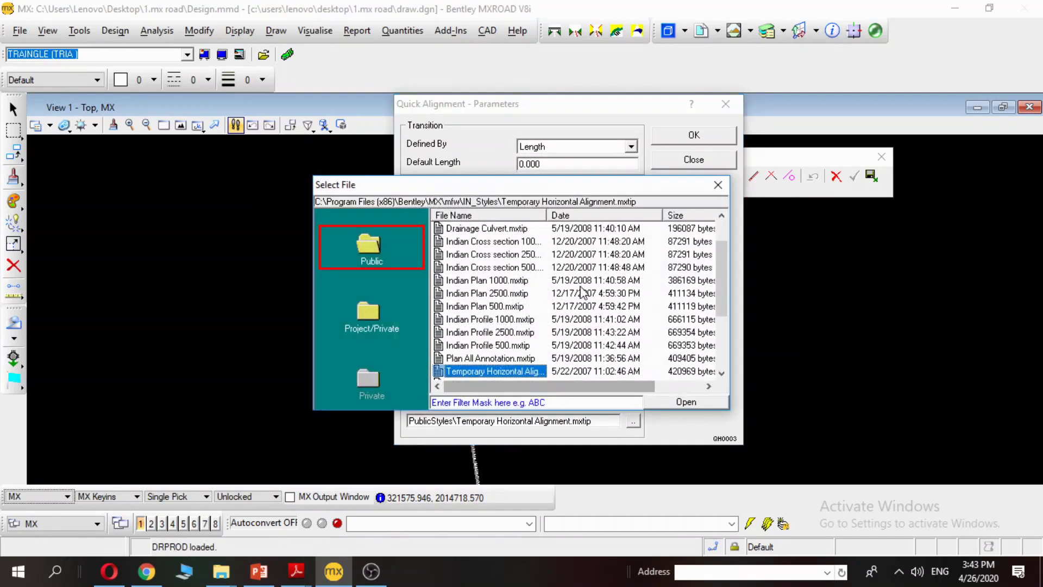
pyautogui.click(671, 401)
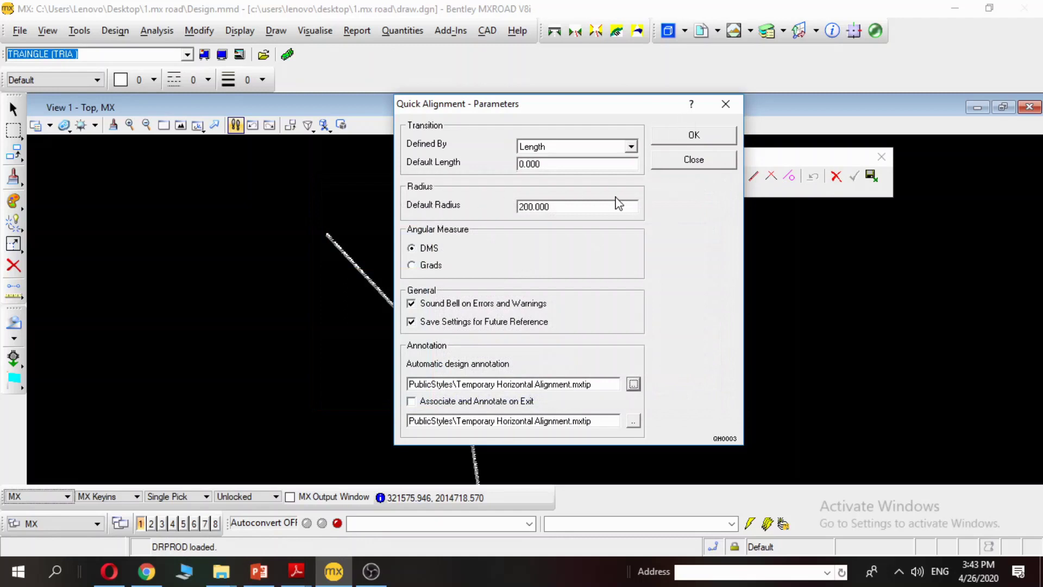
pyautogui.click(694, 135)
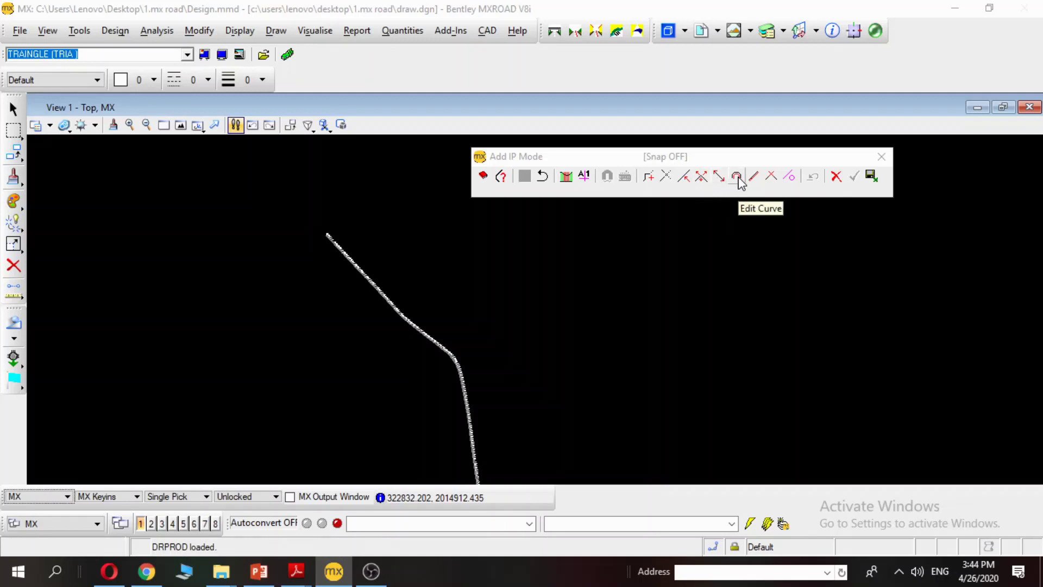
# Step: Clear the triangulation from the drawing view and display only the LINES model
pyautogui.click(738, 177)
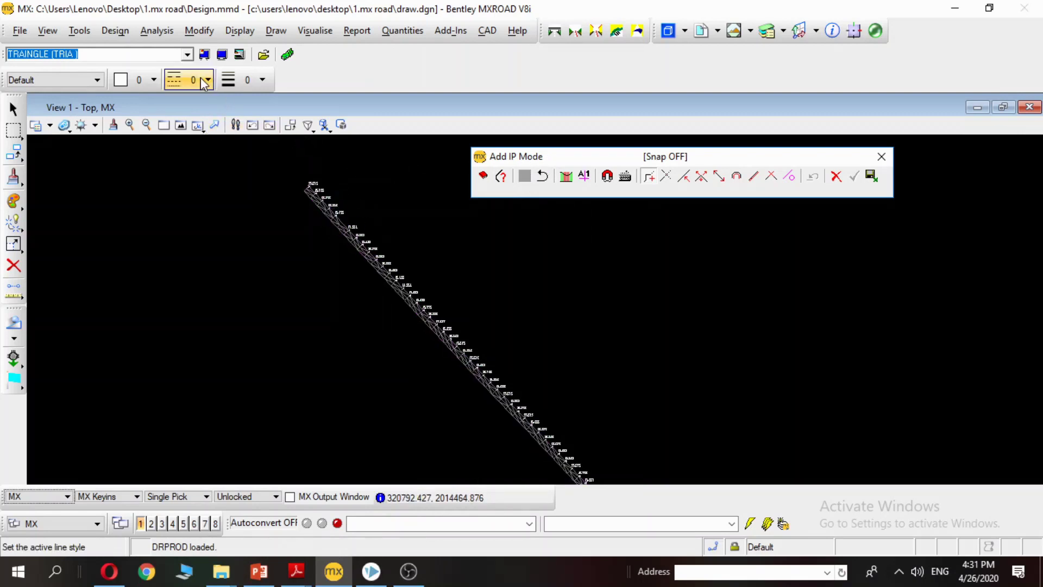
pyautogui.click(187, 54)
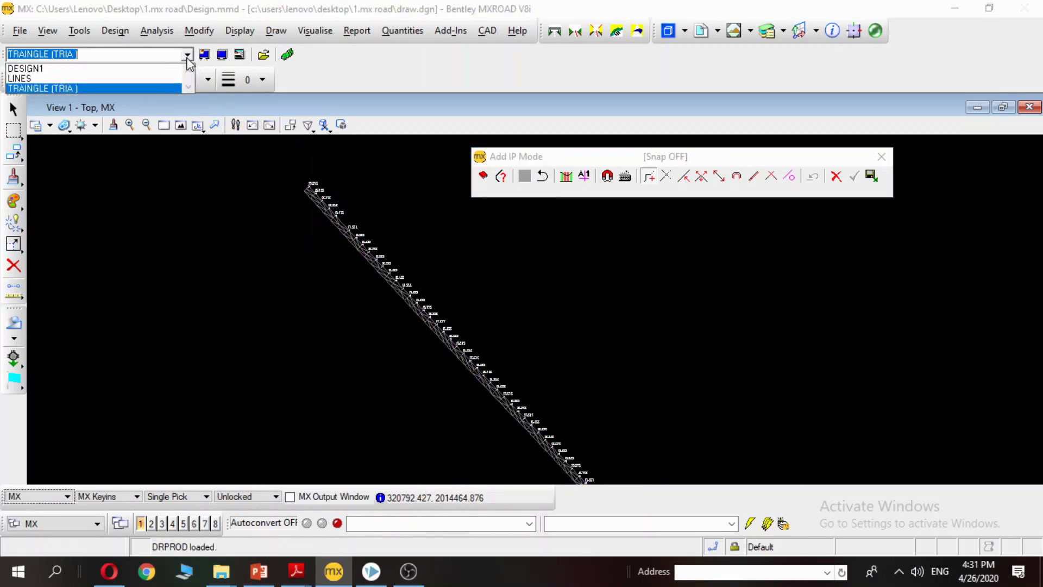
pyautogui.click(157, 79)
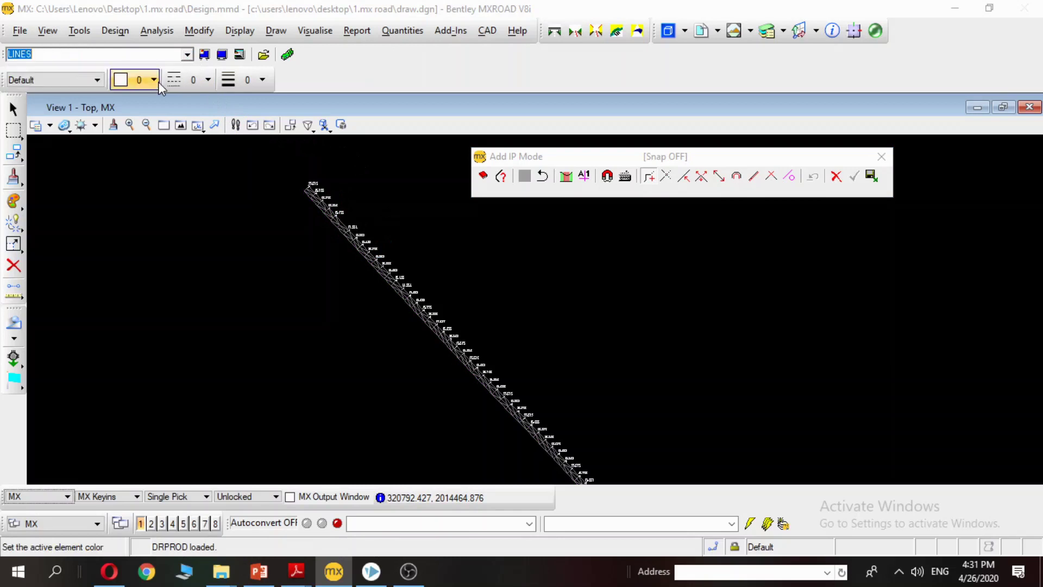
pyautogui.click(204, 56)
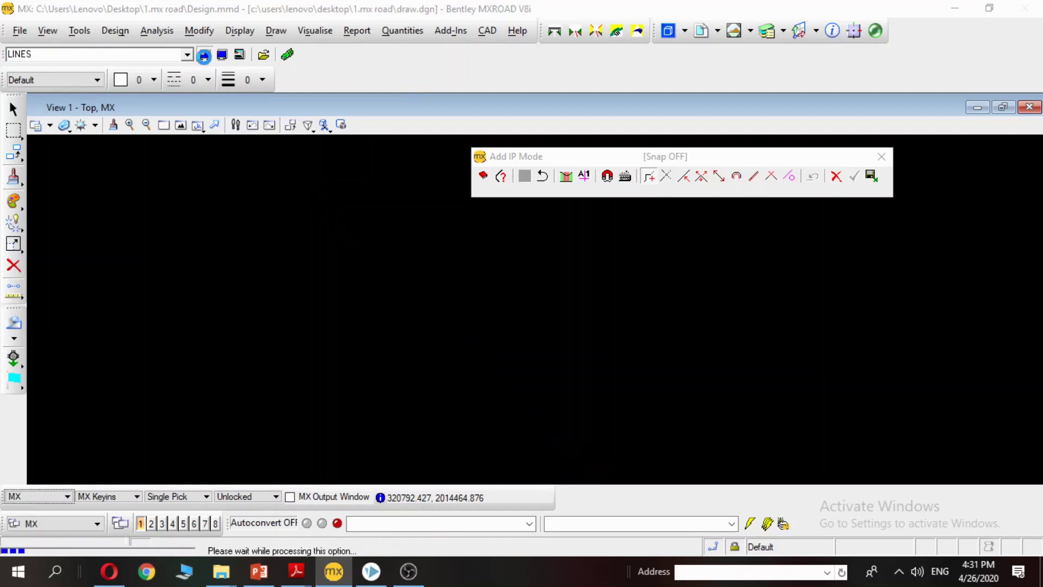
pyautogui.moveTo(541, 249); pyautogui.dragTo(552, 375, button='middle')
pyautogui.scroll(3, 467, 270)
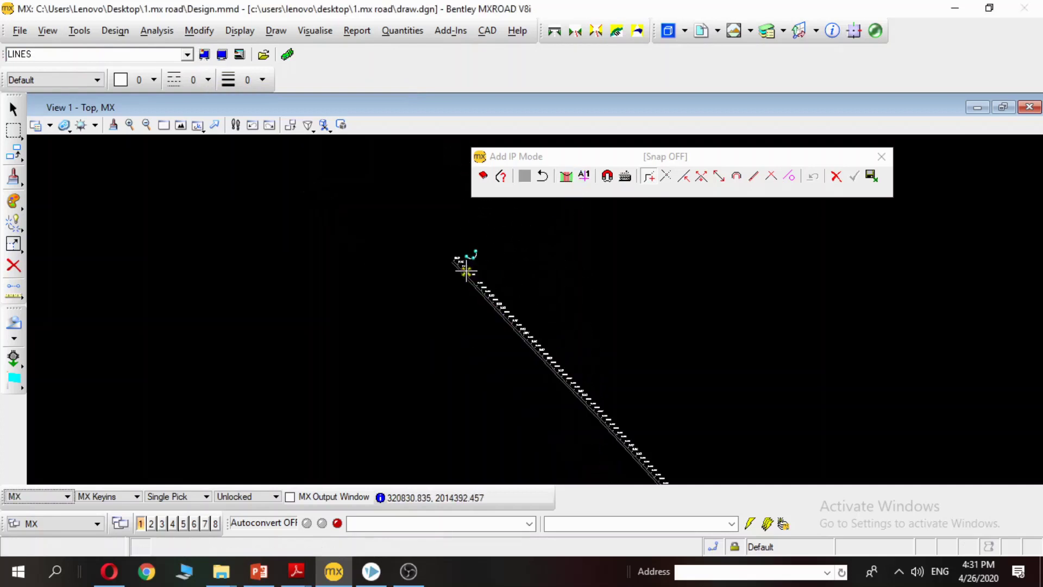
pyautogui.scroll(5, 466, 270)
pyautogui.moveTo(486, 276); pyautogui.dragTo(631, 410, button='middle')
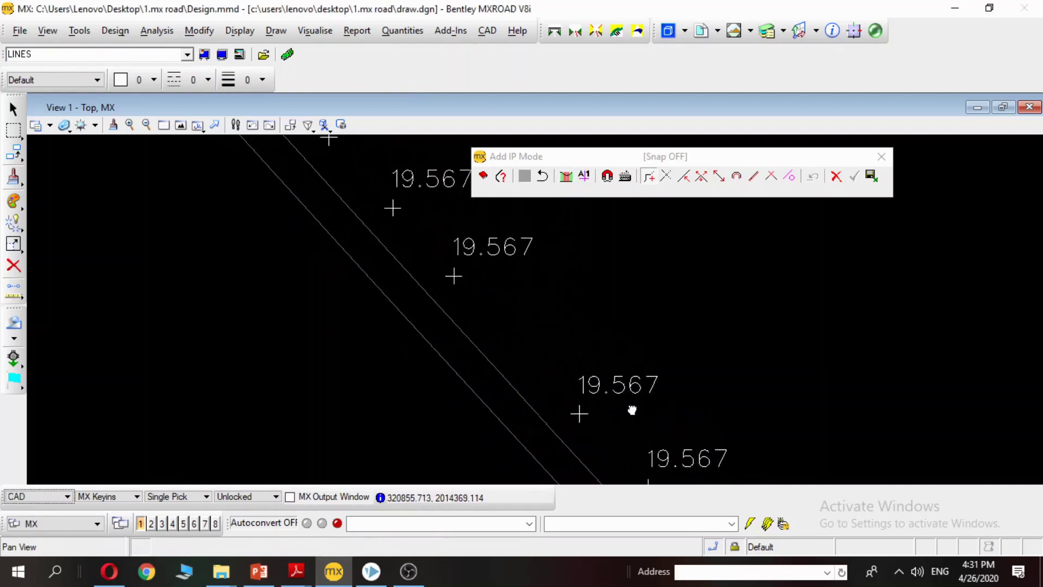
pyautogui.scroll(-5, 494, 308)
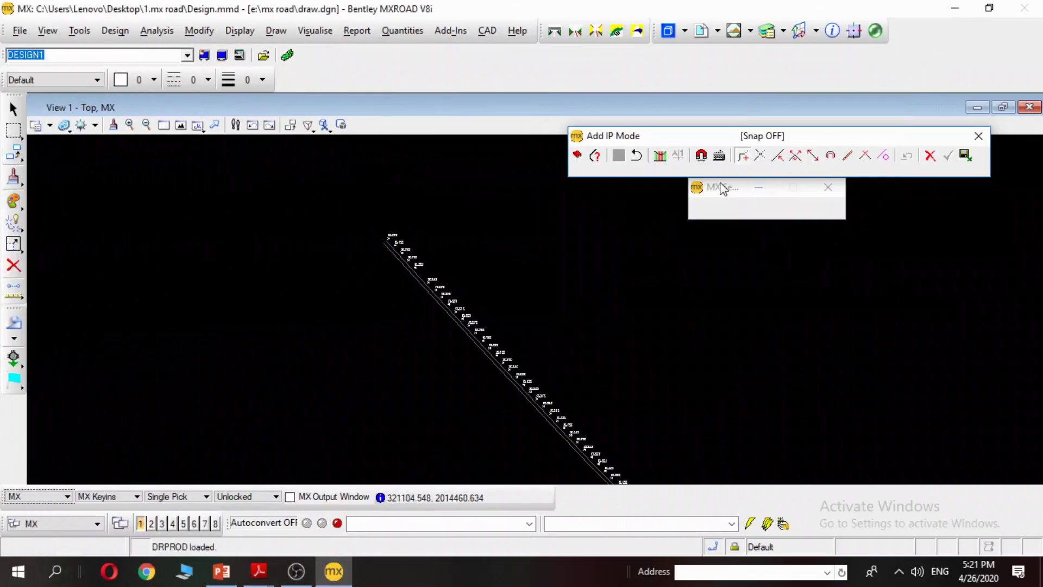
# Step: Turn snapping on and place the first intersection point at the northern end of the eastern road line
pyautogui.click(700, 156)
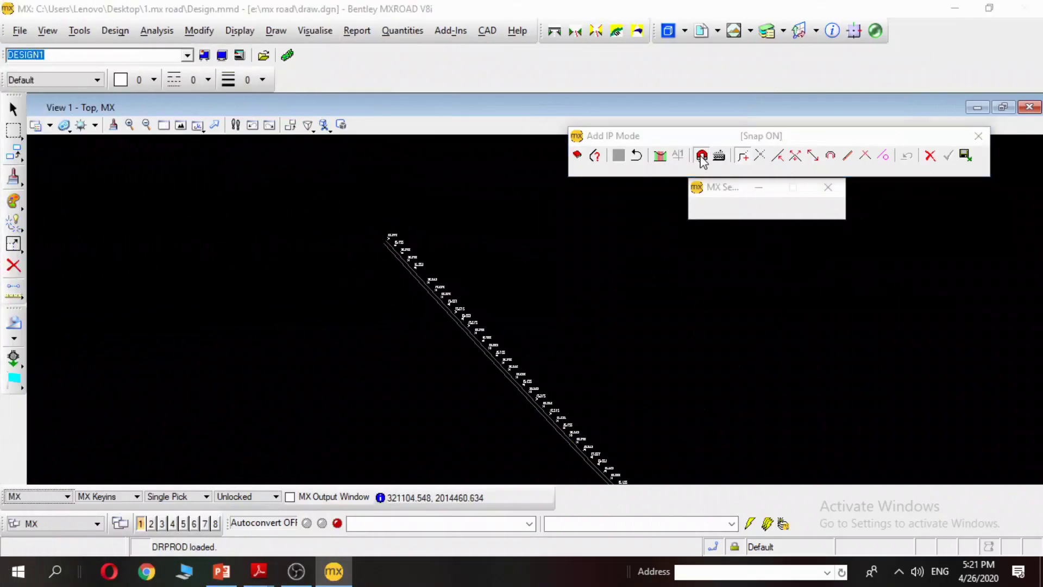
pyautogui.scroll(3, 391, 229)
pyautogui.scroll(2, 297, 301)
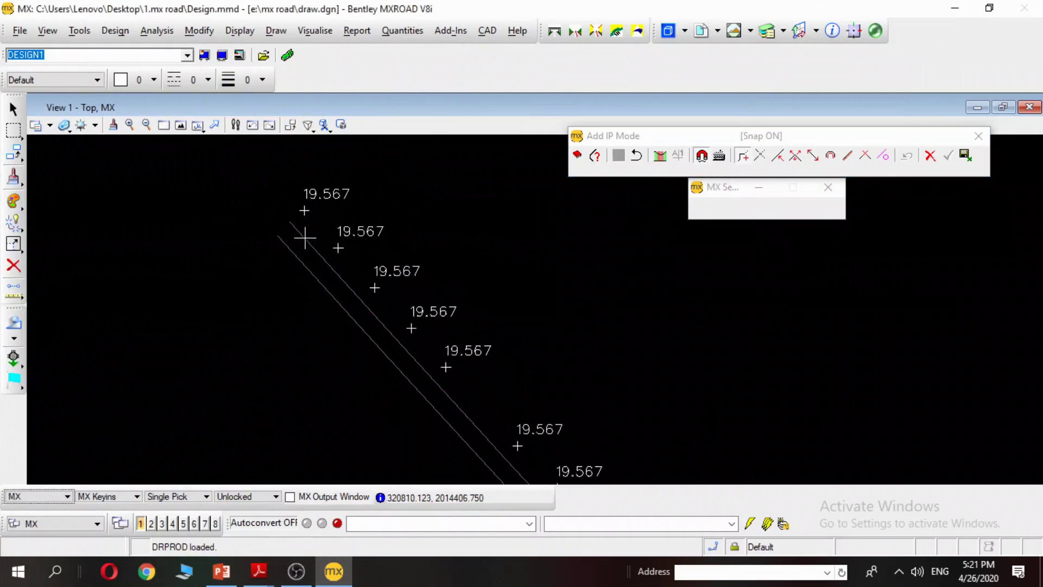
pyautogui.click(292, 222)
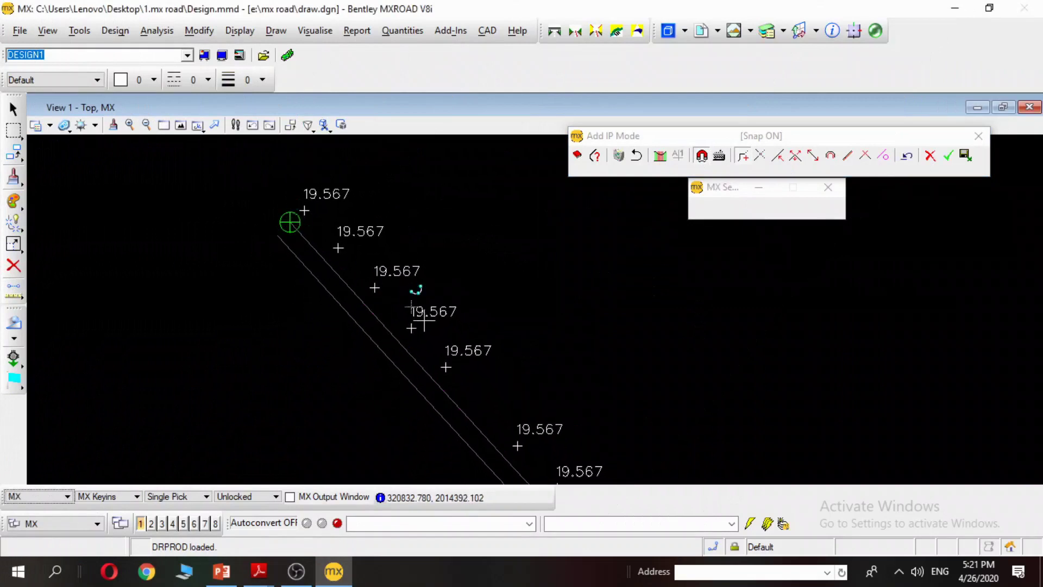
# Step: Place the second intersection point on the first straight of the eastern road line, ahead of the first bend
pyautogui.moveTo(535, 469); pyautogui.dragTo(410, 333, button='middle')
pyautogui.scroll(-3, 410, 333)
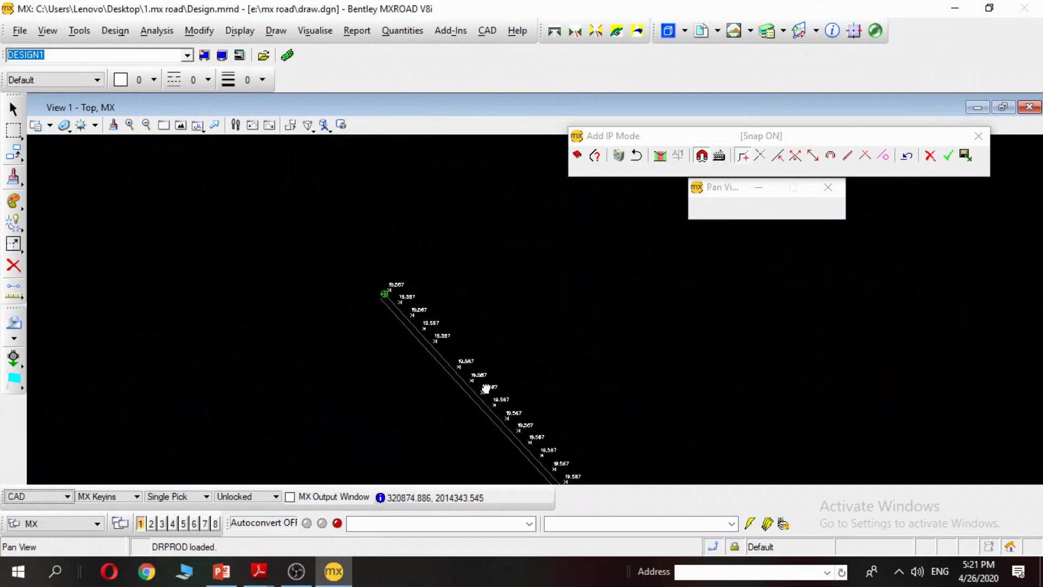
pyautogui.moveTo(486, 386); pyautogui.dragTo(296, 216, button='middle')
pyautogui.scroll(-2, 483, 375)
pyautogui.scroll(2, 303, 259)
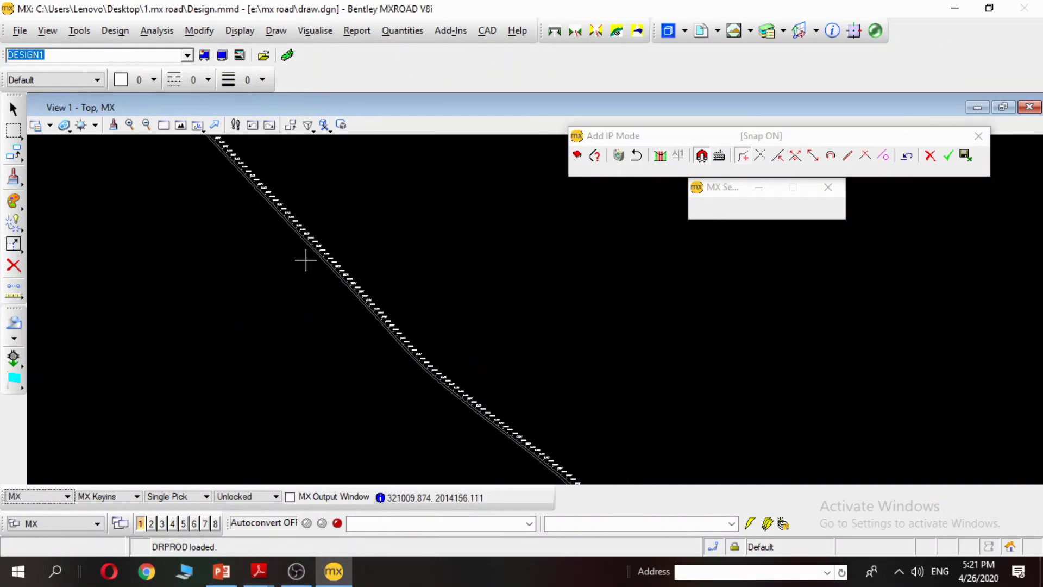
pyautogui.scroll(3, 386, 375)
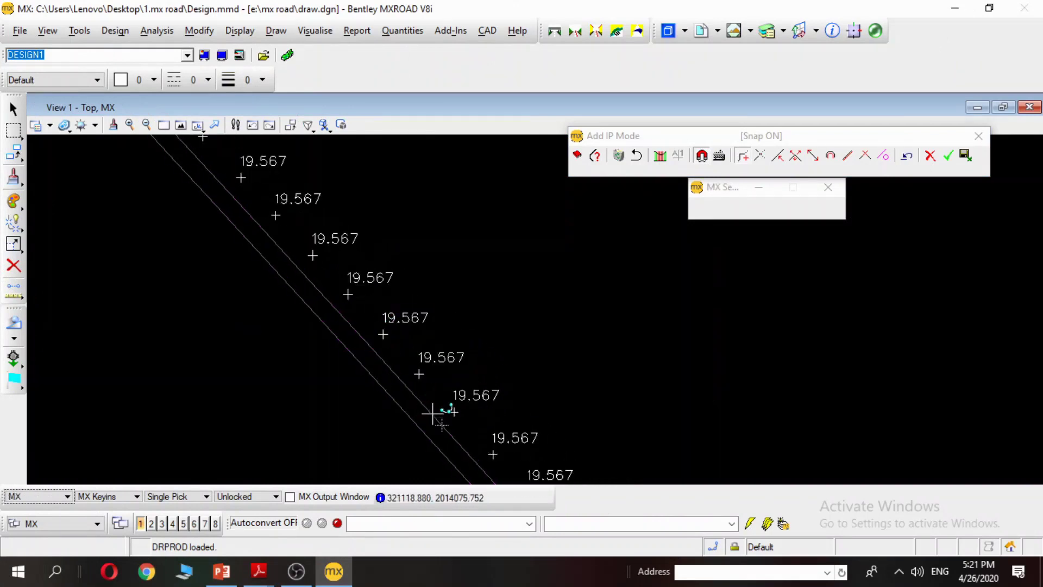
pyautogui.click(426, 401)
# Step: Place the third intersection point on the eastern road line at the slight first bend
pyautogui.scroll(-3, 434, 413)
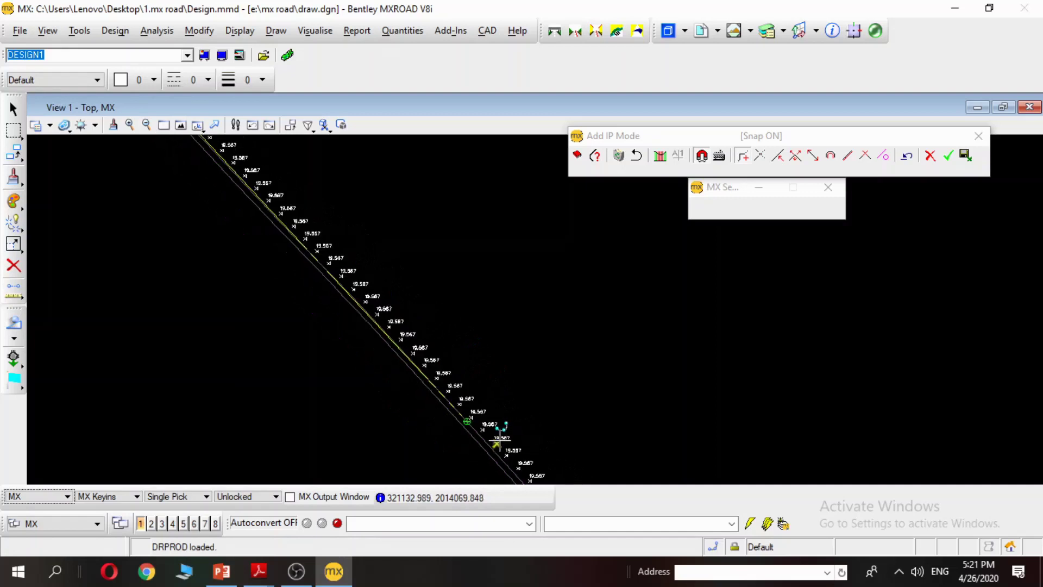
pyautogui.scroll(3, 375, 283)
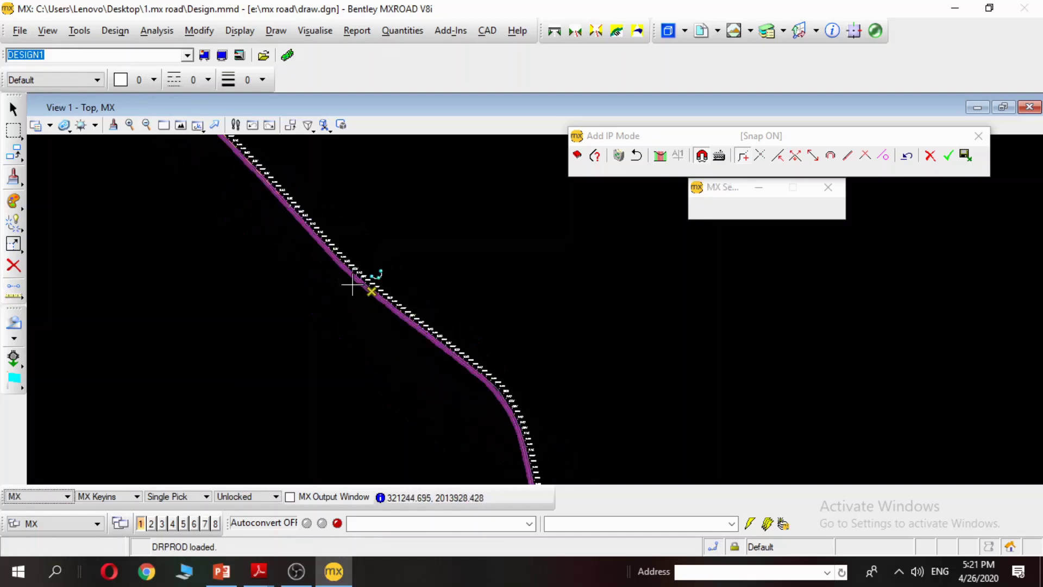
pyautogui.moveTo(408, 284); pyautogui.dragTo(400, 305, button='middle')
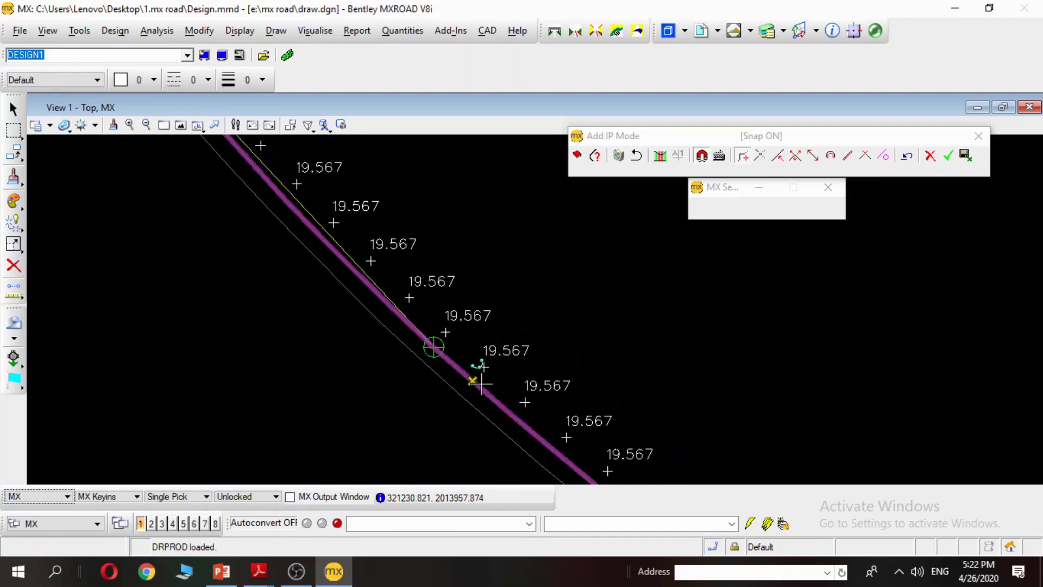
# Step: Place the fourth intersection point on the straight between the first bend and the sharper curve
pyautogui.scroll(-3, 433, 345)
pyautogui.moveTo(589, 398); pyautogui.dragTo(355, 235, button='middle')
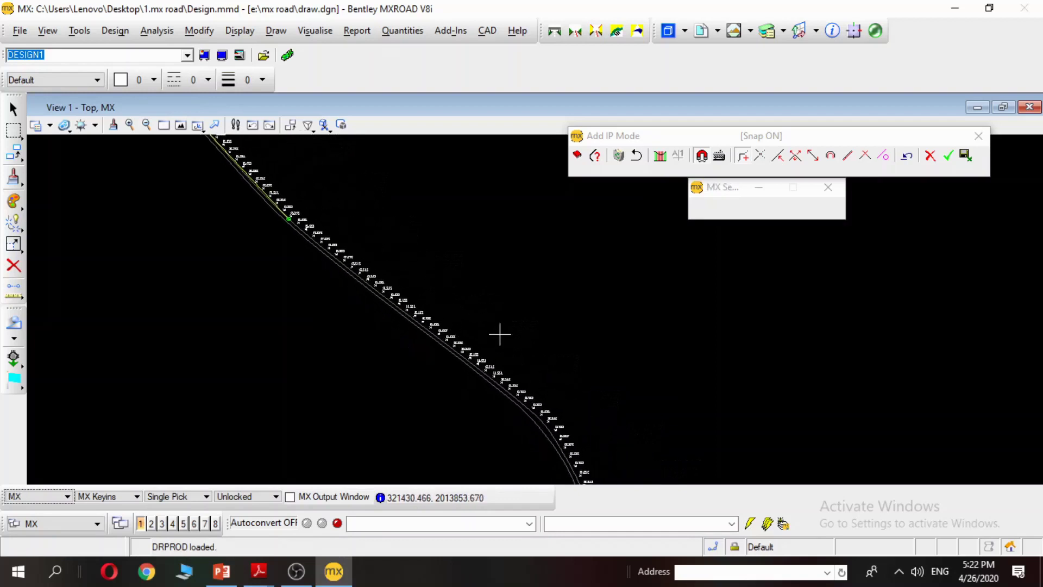
pyautogui.scroll(3, 473, 359)
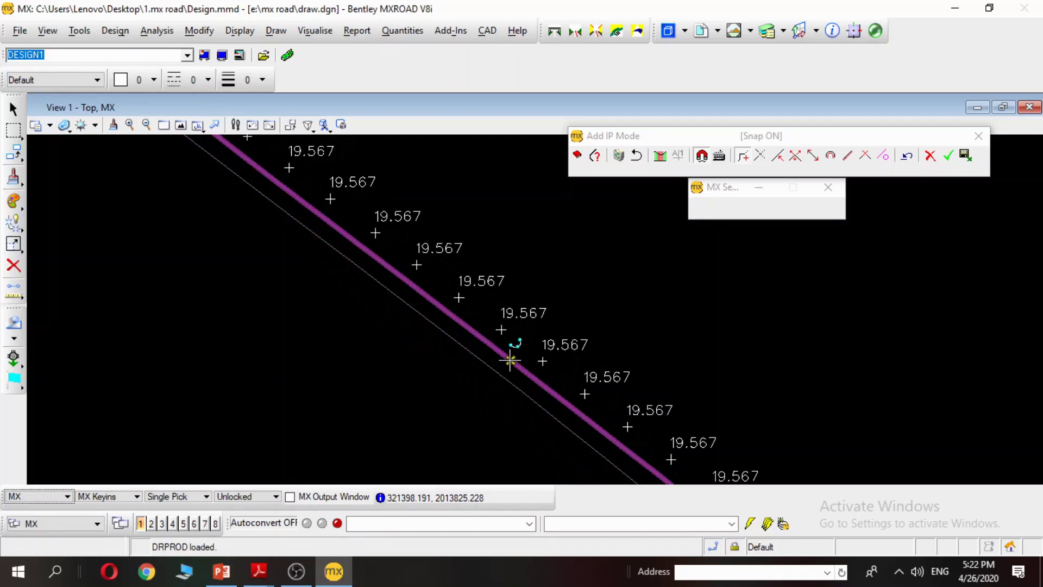
# Step: Try the next intersection point at two different positions on the sharper curve, undoing each placement
pyautogui.moveTo(692, 422); pyautogui.dragTo(512, 344, button='middle')
pyautogui.scroll(-3, 565, 400)
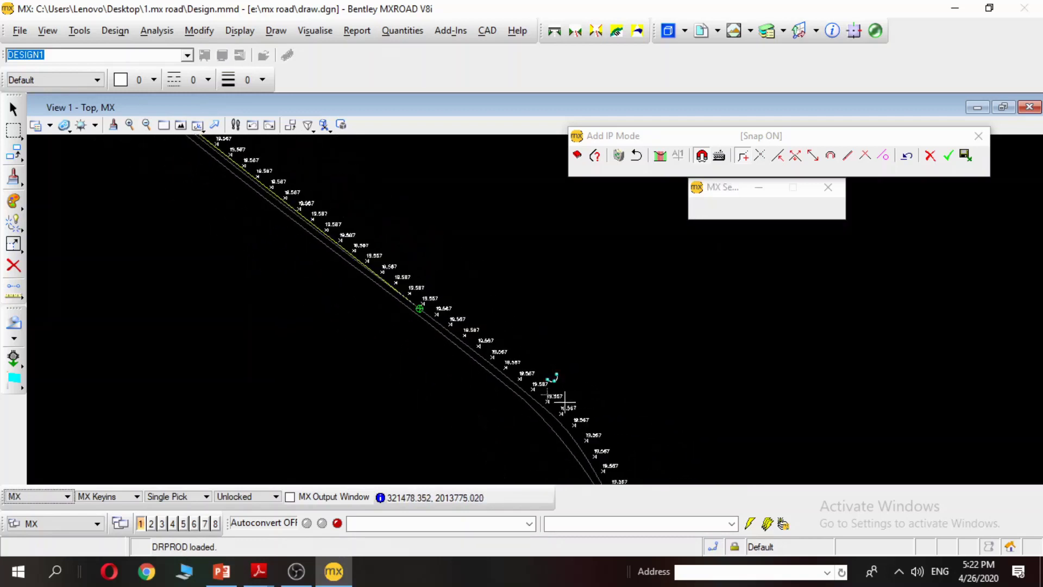
pyautogui.moveTo(565, 401); pyautogui.dragTo(415, 191, button='middle')
pyautogui.scroll(3, 462, 314)
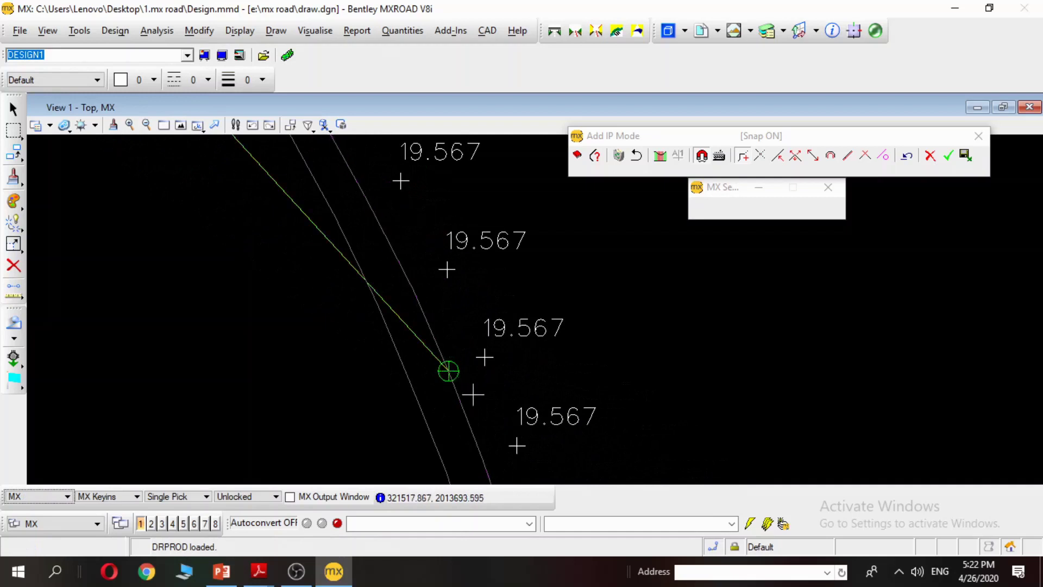
pyautogui.click(906, 156)
pyautogui.scroll(-3, 277, 265)
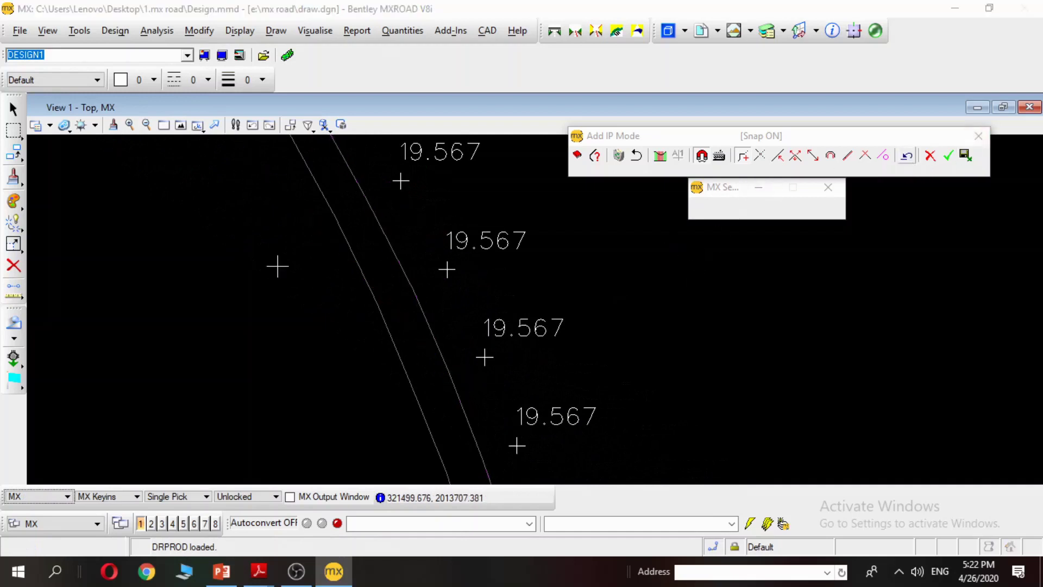
pyautogui.scroll(3, 366, 252)
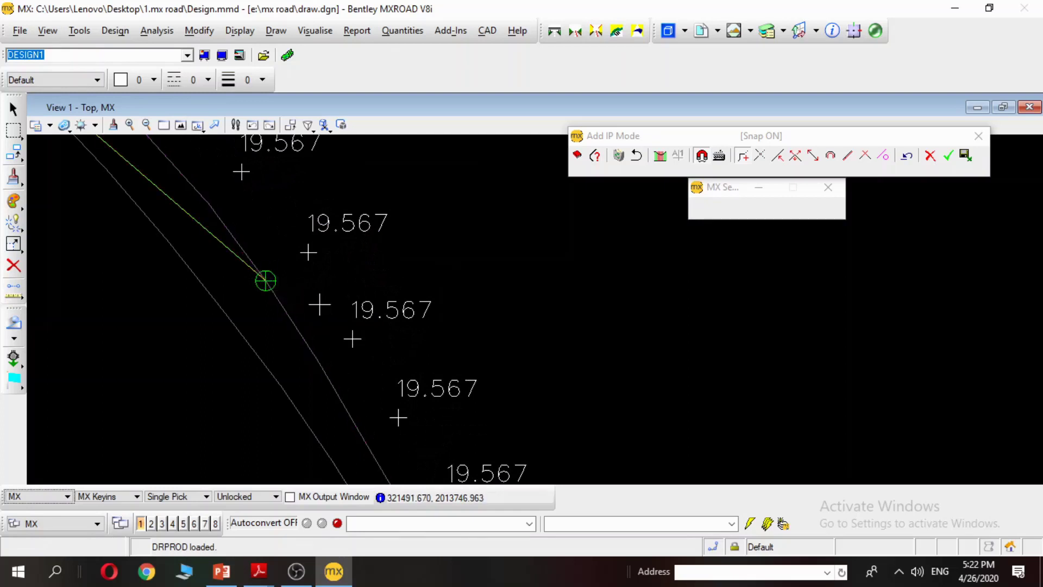
pyautogui.click(907, 155)
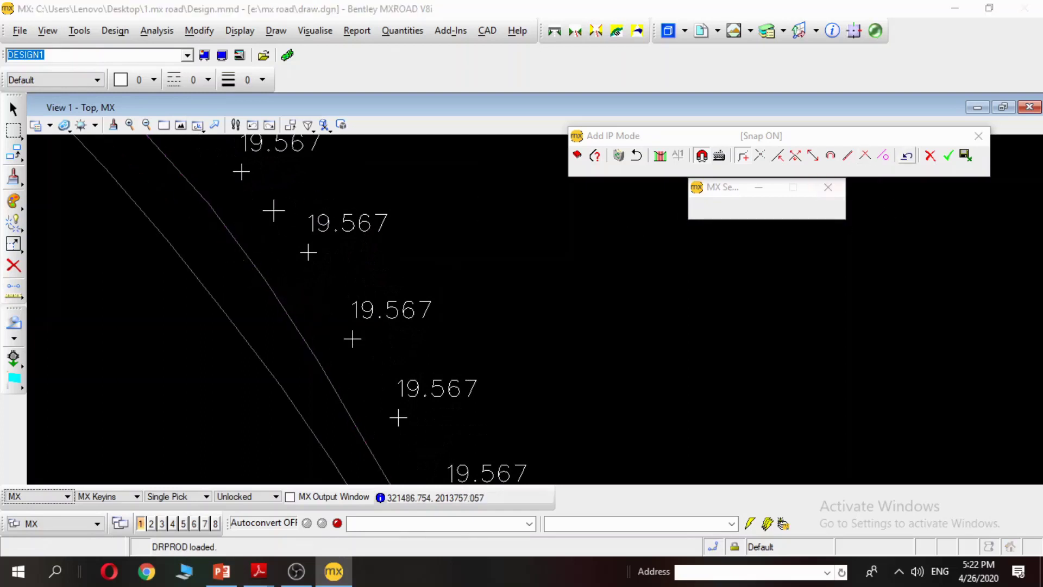
# Step: Place three successive intersection points on the eastern road line, from the start of the sharper curve around the bend
pyautogui.scroll(-3, 262, 214)
pyautogui.scroll(3, 255, 226)
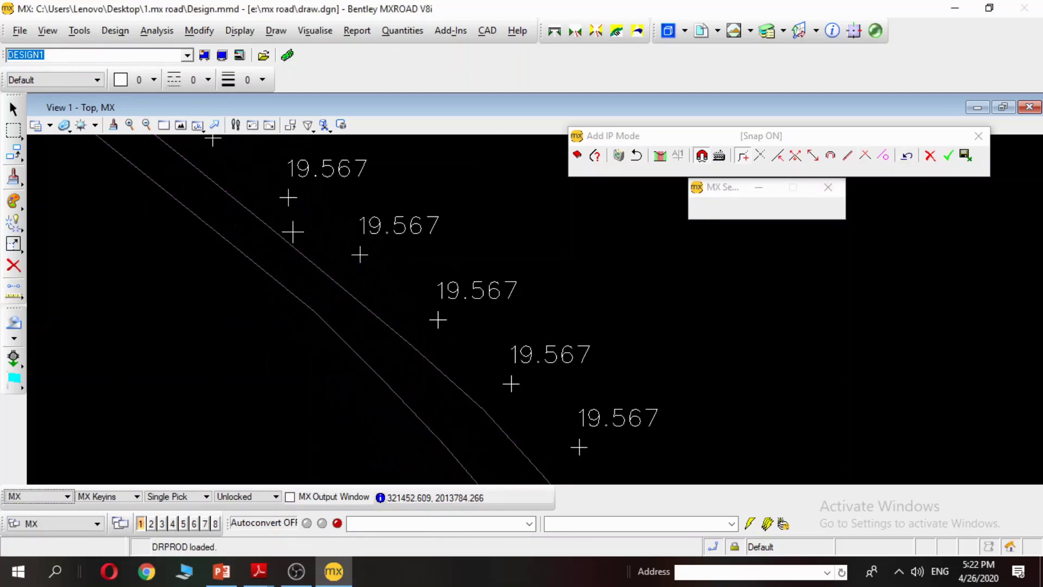
pyautogui.scroll(-2, 268, 225)
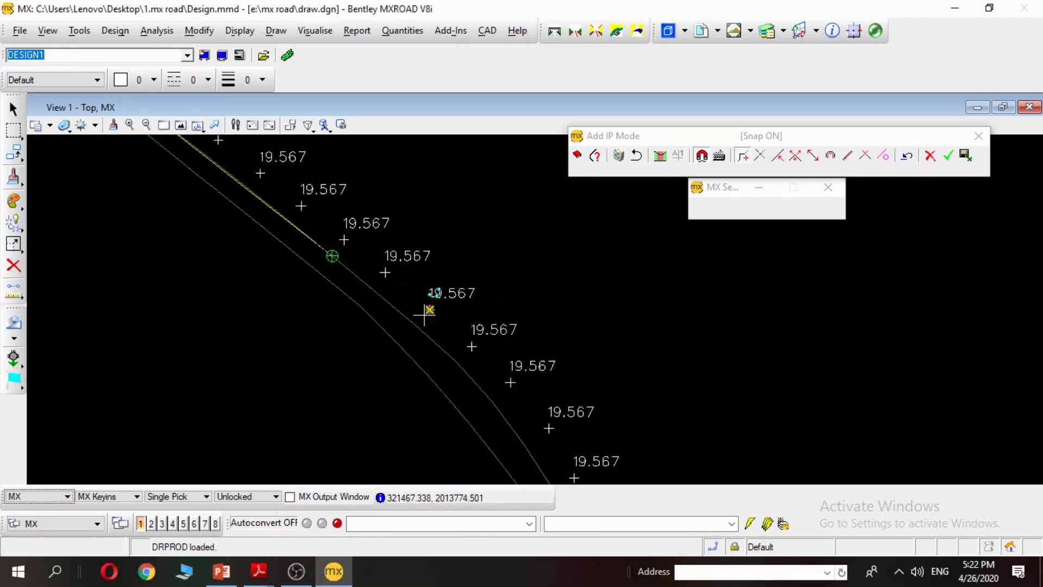
pyautogui.moveTo(426, 304); pyautogui.dragTo(338, 339, button='middle')
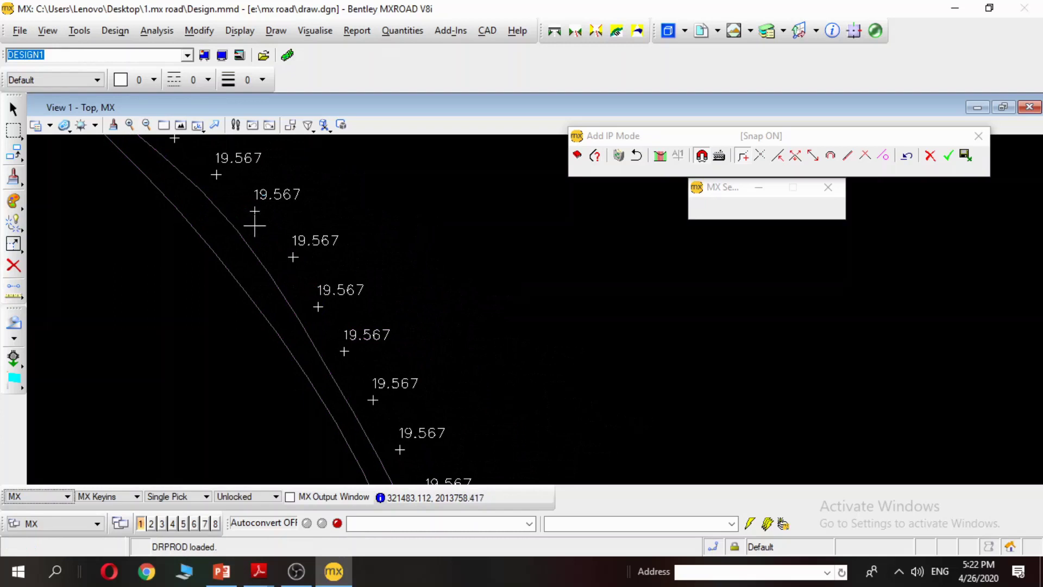
pyautogui.moveTo(311, 365); pyautogui.dragTo(279, 290, button='middle')
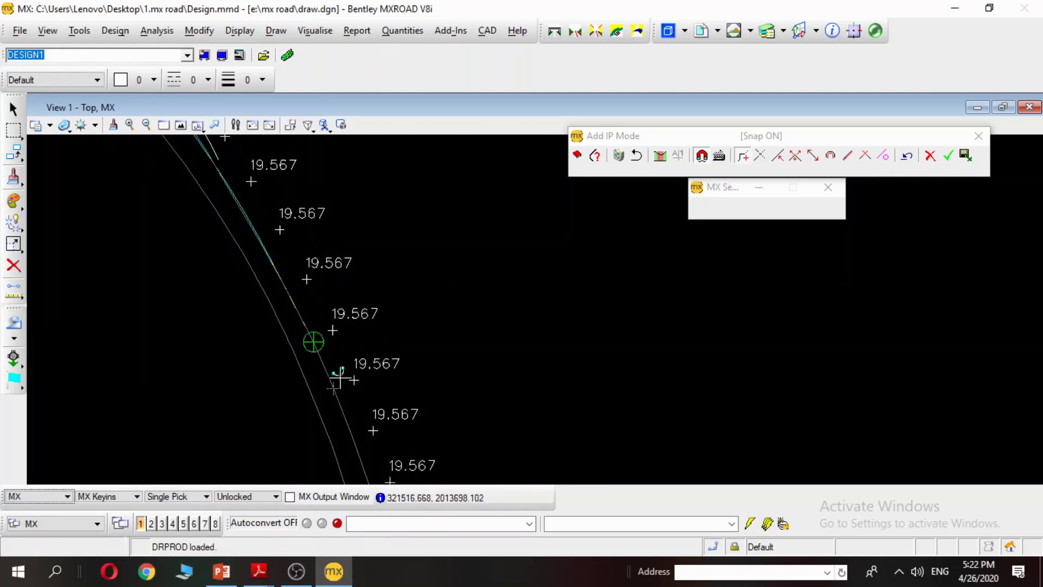
# Step: Try to add an intersection point on the straight south of the sharper curve, dismiss the warning and undo it
pyautogui.scroll(-2, 337, 375)
pyautogui.moveTo(349, 372); pyautogui.dragTo(279, 273, button='middle')
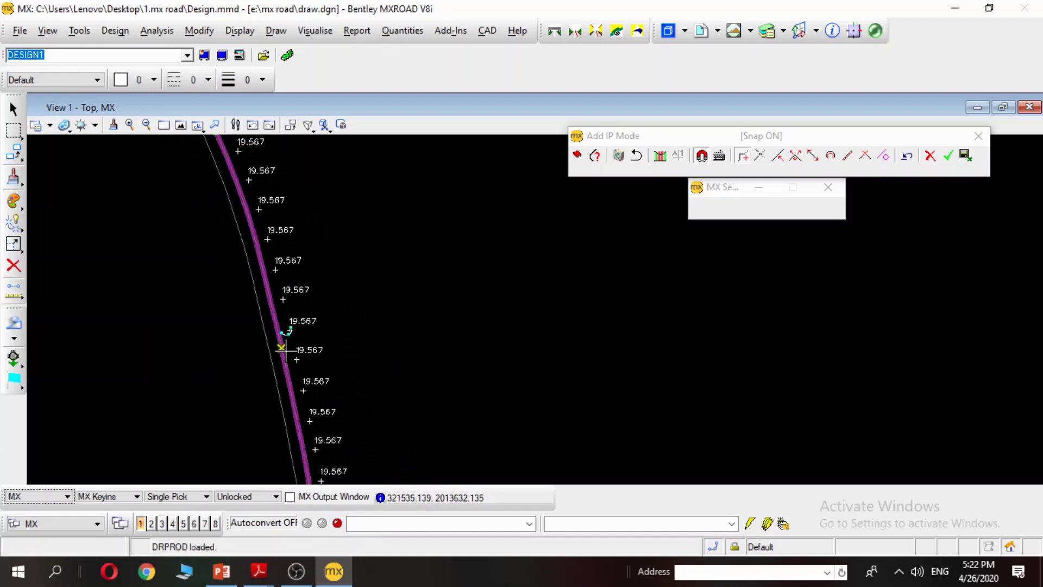
pyautogui.scroll(-3, 291, 361)
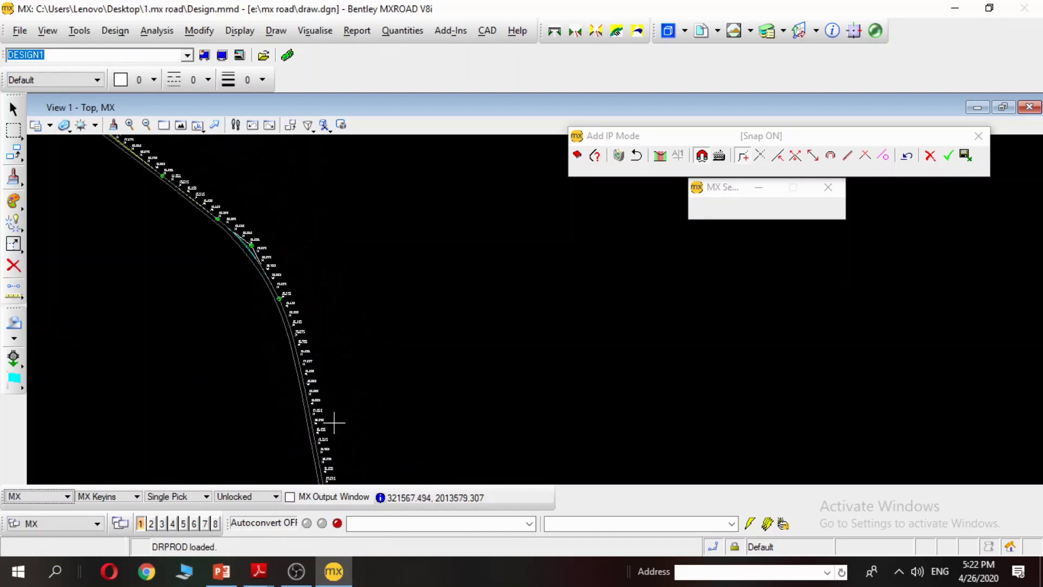
pyautogui.moveTo(333, 421); pyautogui.dragTo(275, 291, button='middle')
pyautogui.scroll(3, 274, 291)
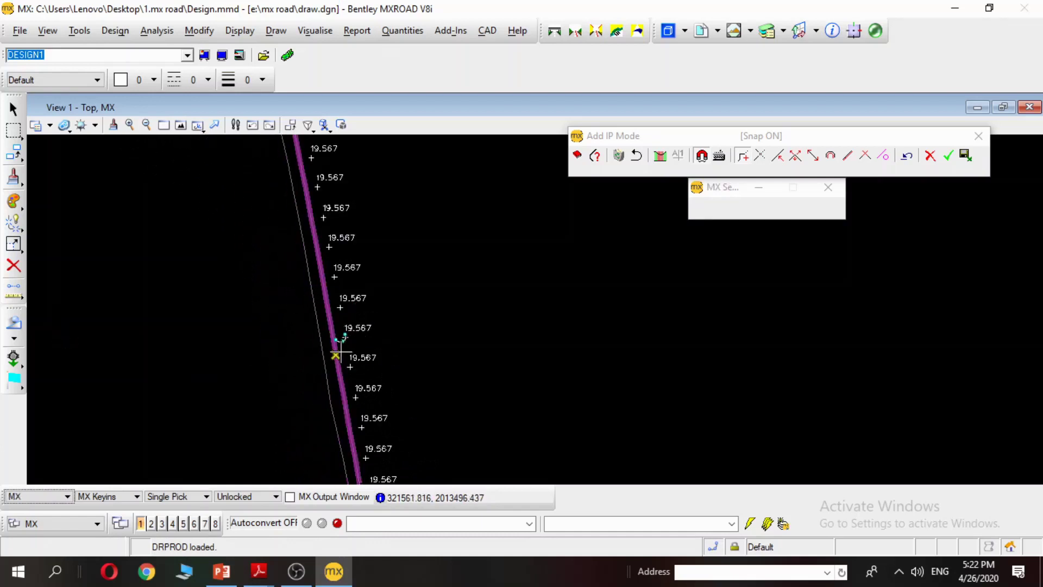
pyautogui.click(337, 357)
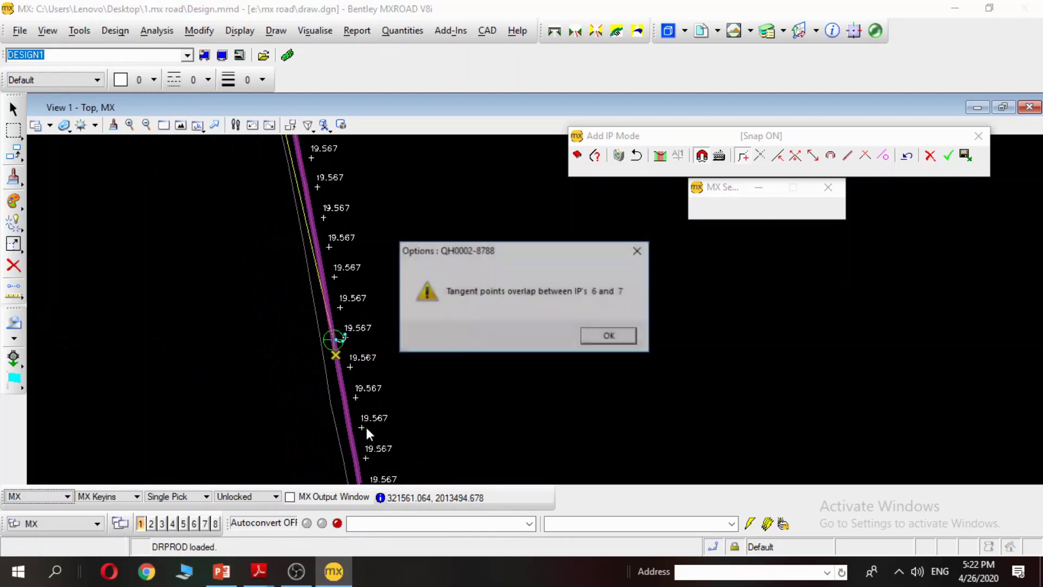
pyautogui.click(609, 335)
pyautogui.click(907, 157)
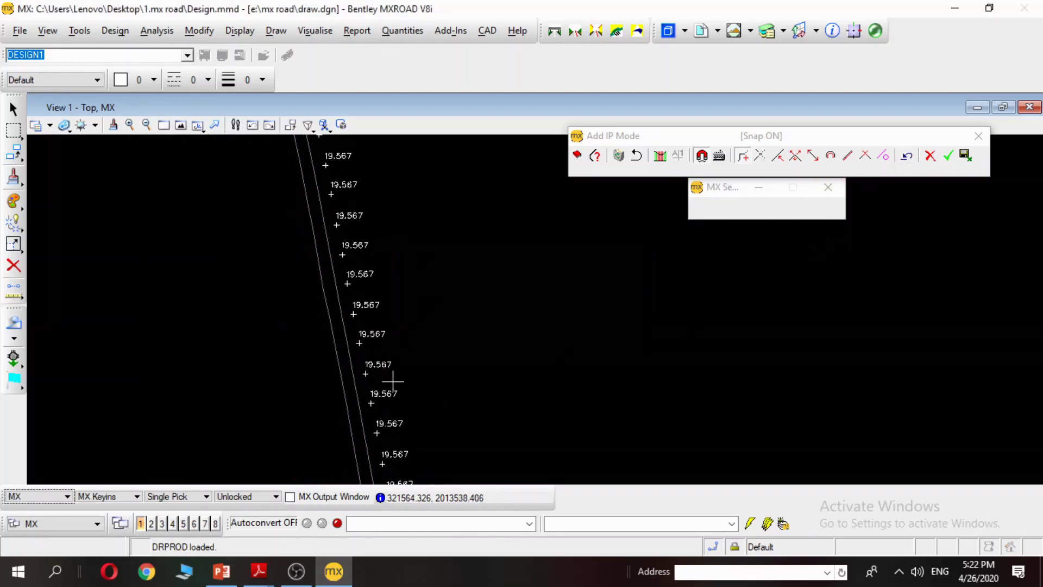
# Step: Try another intersection point further down the southern straight, close the tangent overlap warning and undo the placement
pyautogui.click(329, 363)
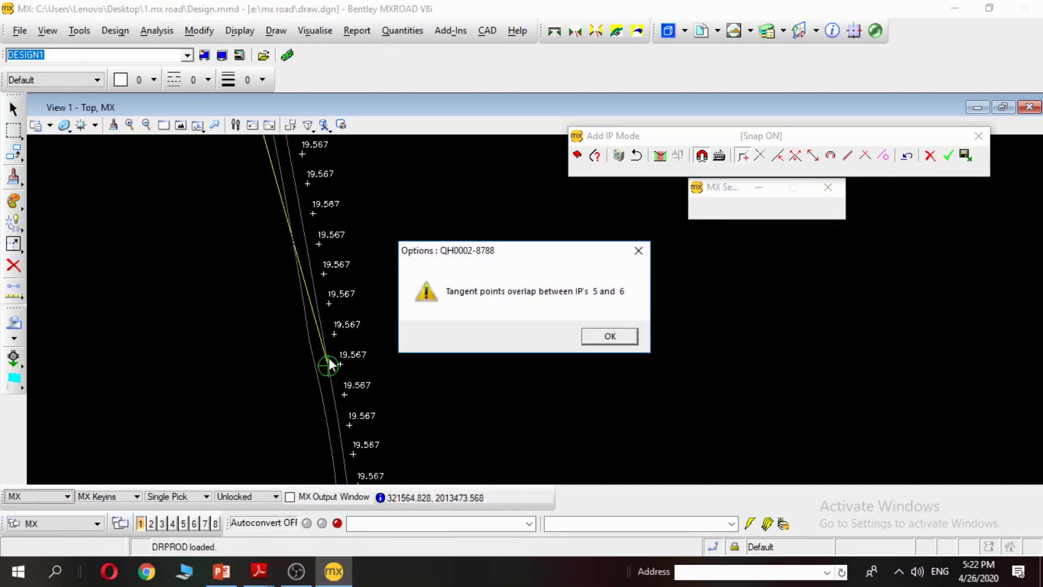
pyautogui.click(610, 337)
pyautogui.click(907, 156)
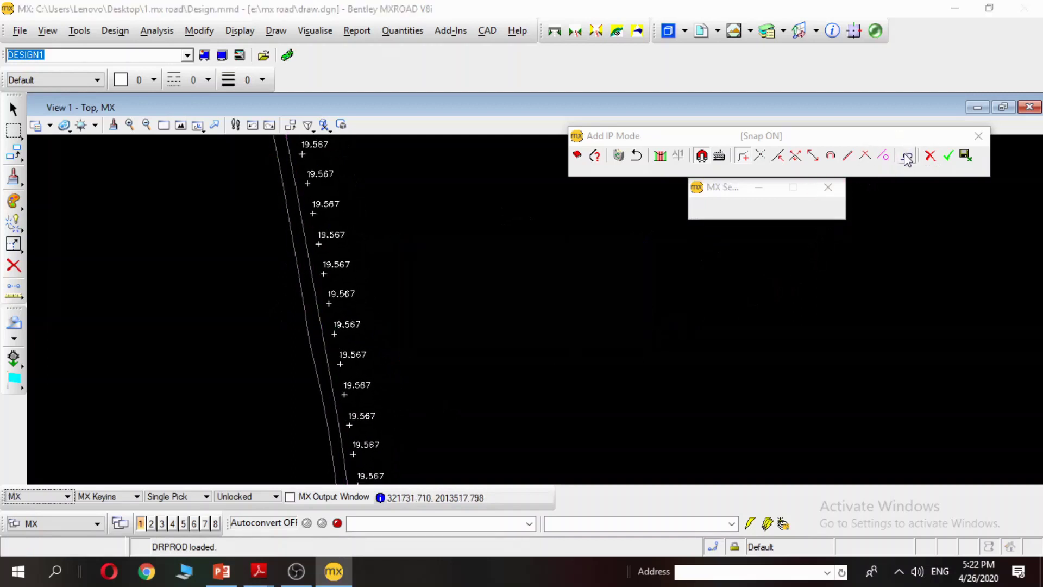
# Step: Undo the remaining intersection point at the start of the sharper curve, keeping the one on the straight before it
pyautogui.scroll(-5, 505, 238)
pyautogui.moveTo(505, 238); pyautogui.dragTo(360, 259, button='middle')
pyautogui.scroll(2, 406, 324)
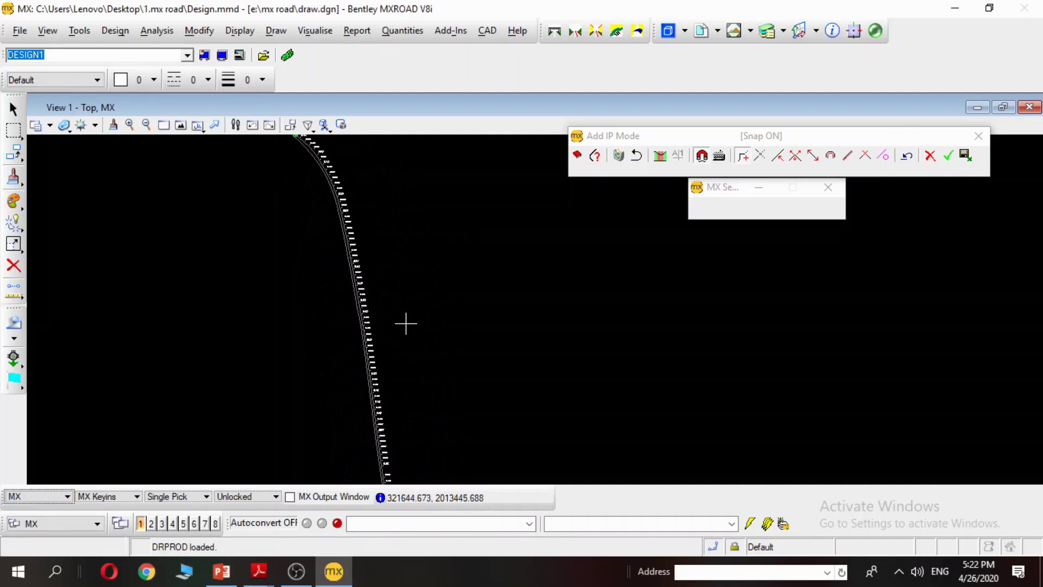
pyautogui.scroll(2, 433, 369)
pyautogui.scroll(2, 393, 251)
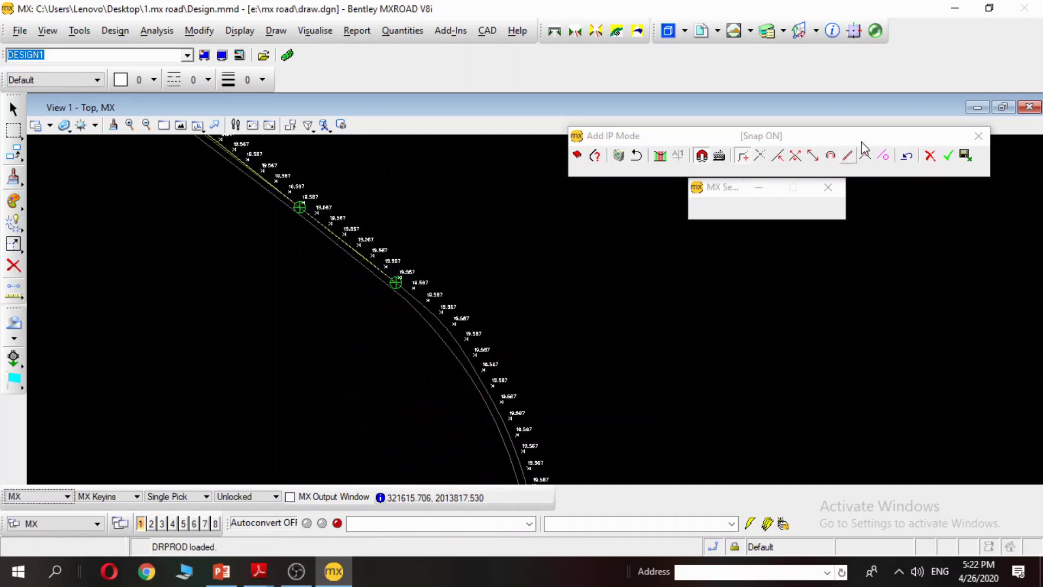
pyautogui.click(906, 156)
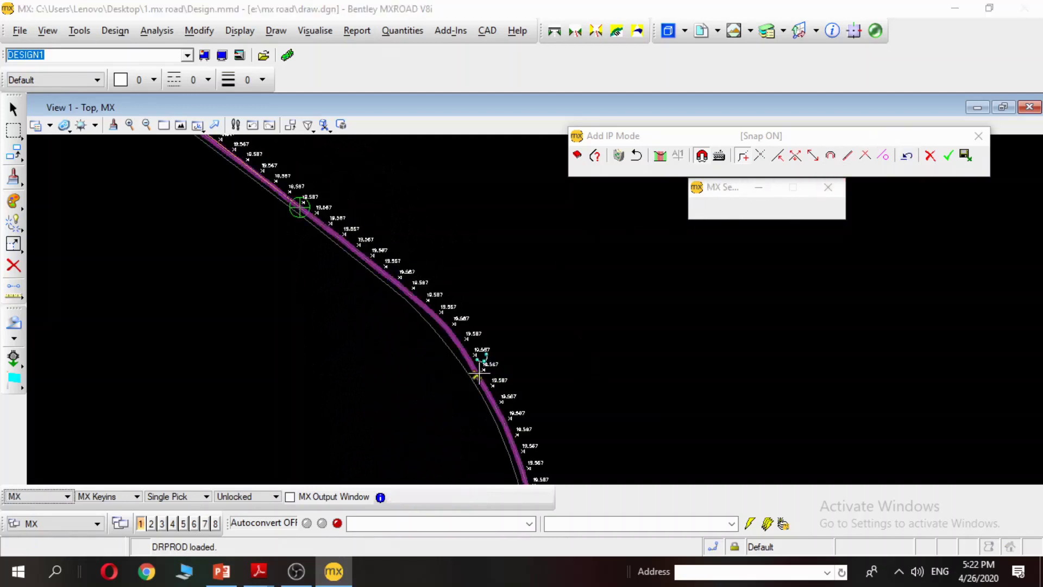
# Step: Place one intersection point midway around the sharper curve and another well along the straight south of it
pyautogui.click(487, 389)
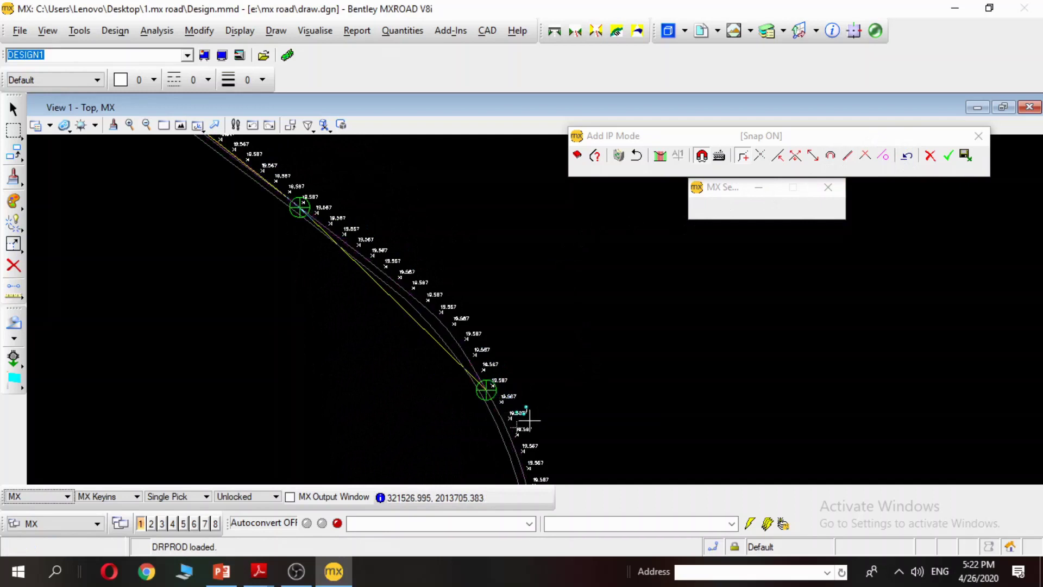
pyautogui.moveTo(527, 420); pyautogui.dragTo(426, 232, button='middle')
pyautogui.scroll(-2, 368, 232)
pyautogui.moveTo(456, 410); pyautogui.dragTo(380, 261, button='middle')
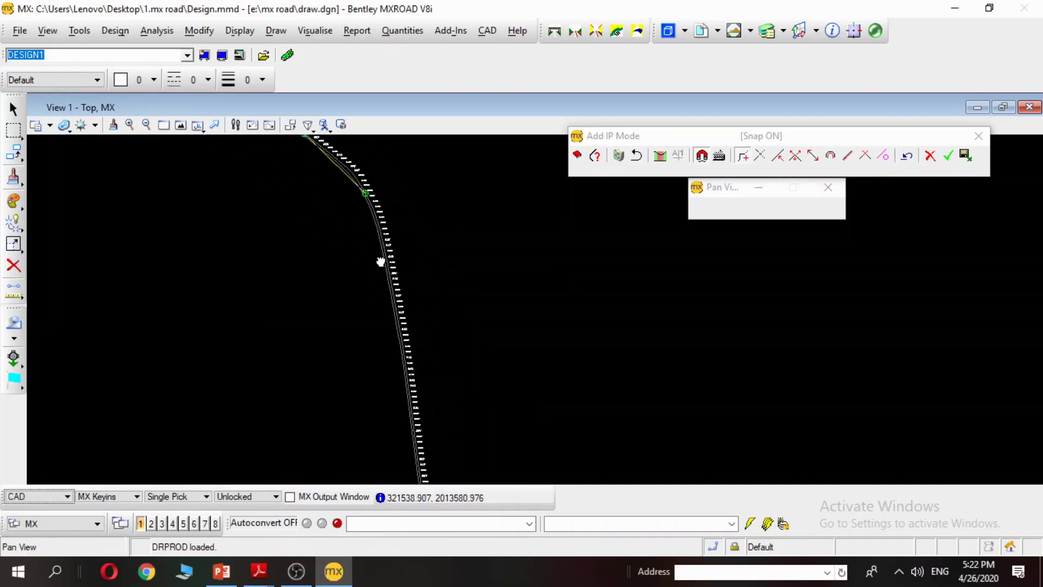
pyautogui.scroll(4, 380, 342)
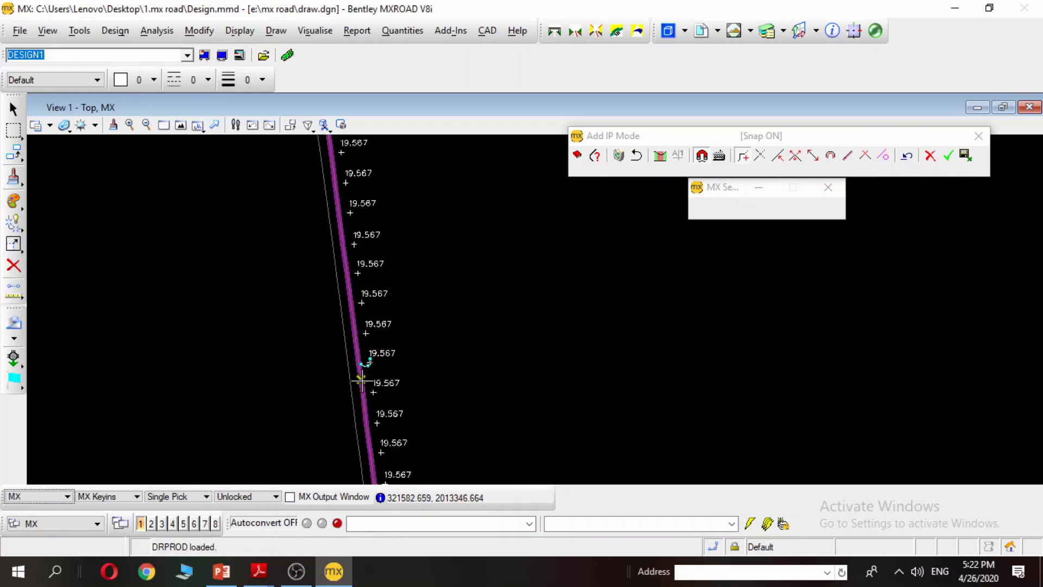
# Step: Place an intersection point on the surveyed road line at the slight bend near its southern end
pyautogui.scroll(-3, 361, 380)
pyautogui.moveTo(391, 407); pyautogui.dragTo(391, 317, button='middle')
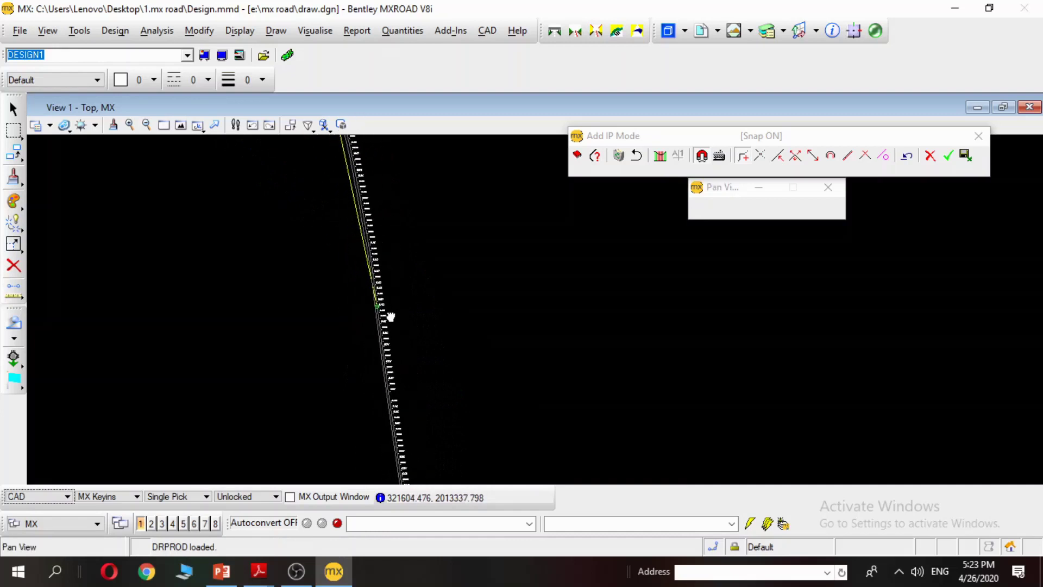
pyautogui.moveTo(485, 424); pyautogui.dragTo(390, 232, button='middle')
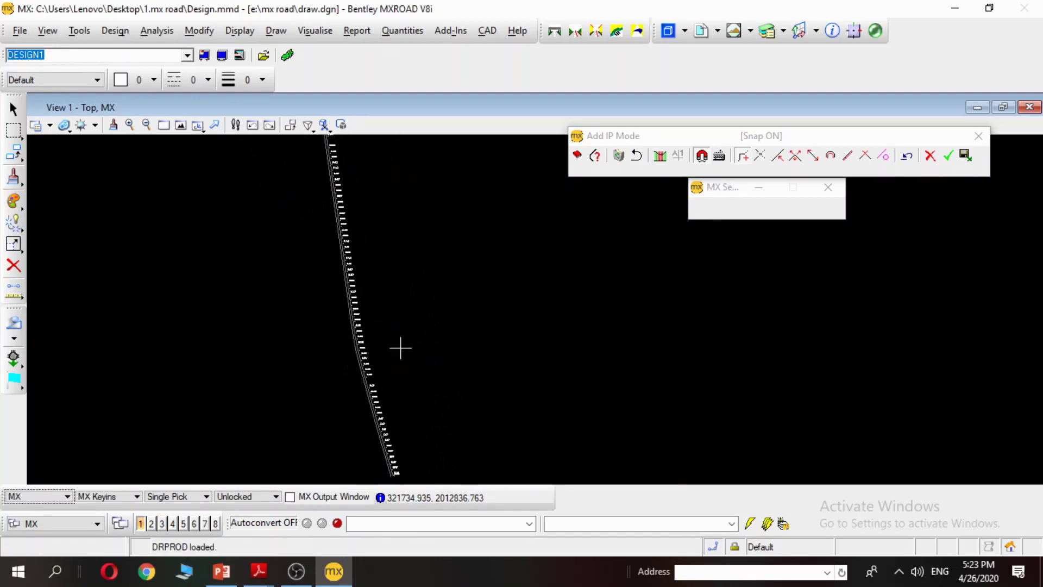
pyautogui.scroll(3, 353, 296)
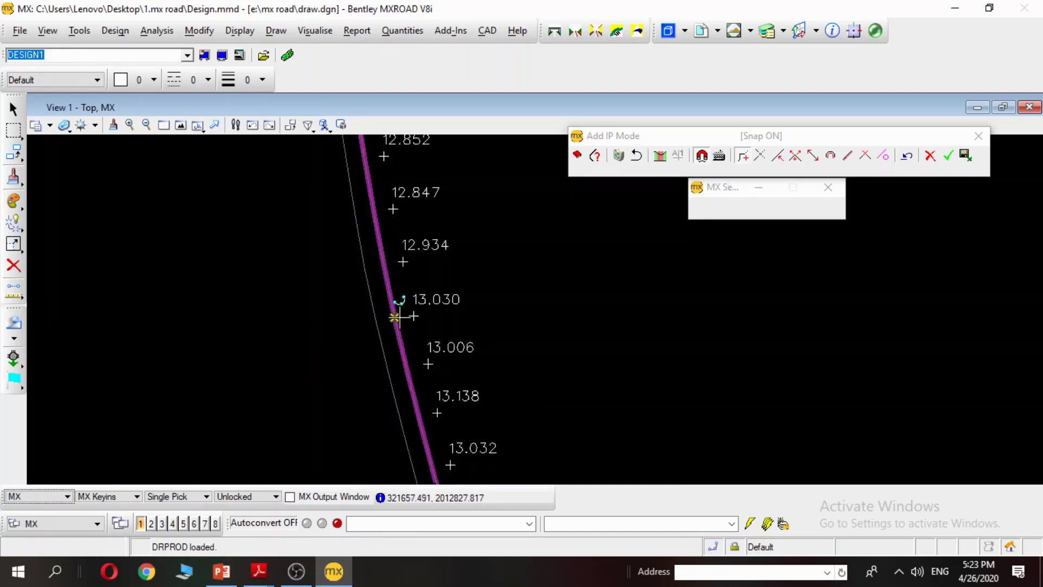
# Step: Place the final intersection point at the southern end of the eastern road line
pyautogui.scroll(-3, 400, 317)
pyautogui.moveTo(465, 366); pyautogui.dragTo(387, 236, button='middle')
pyautogui.scroll(-3, 474, 324)
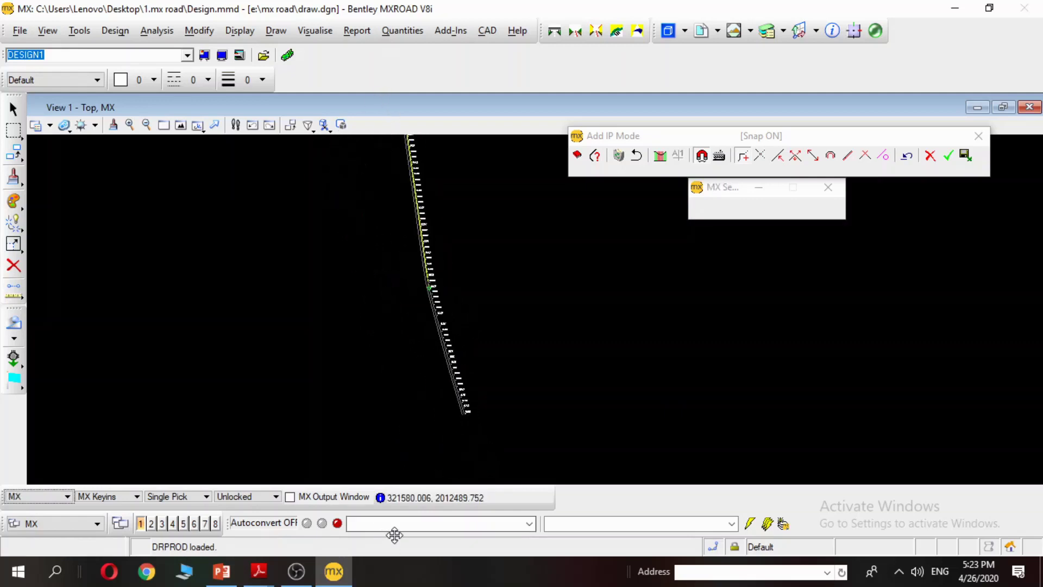
pyautogui.scroll(2, 498, 416)
pyautogui.scroll(3, 361, 373)
pyautogui.moveTo(361, 373)
pyautogui.mouseDown(button='middle')
pyautogui.moveTo(328, 300)
pyautogui.moveTo(246, 178)
pyautogui.mouseUp(button='middle')
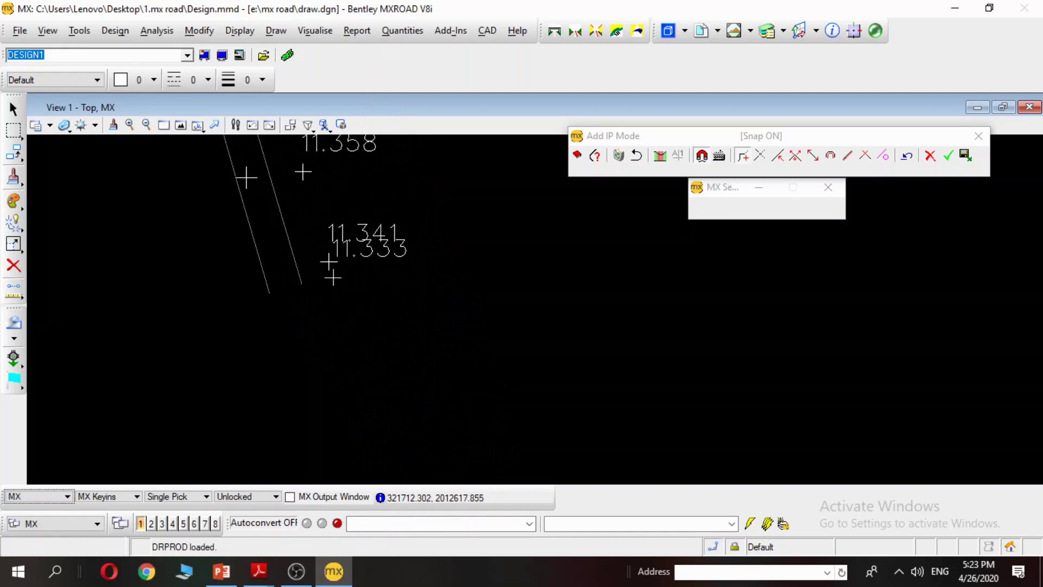
pyautogui.click(305, 296)
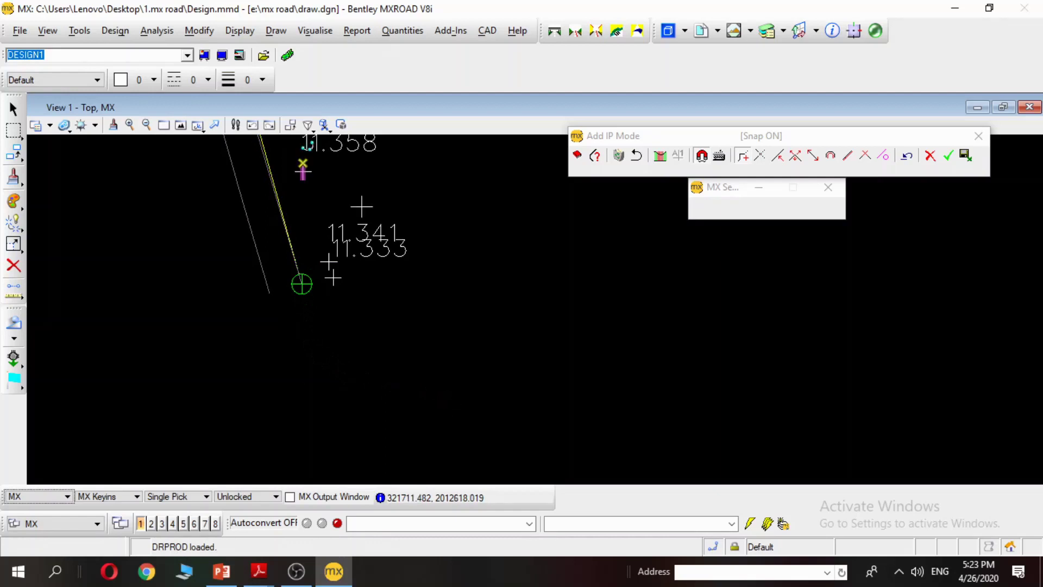
# Step: Start the Construct IP tool on IP 1 and select the GREY string RC00 of the LINES model at the alignment's start
pyautogui.scroll(-2, 384, 351)
pyautogui.scroll(2, 377, 203)
pyautogui.moveTo(377, 202); pyautogui.dragTo(454, 239, button='middle')
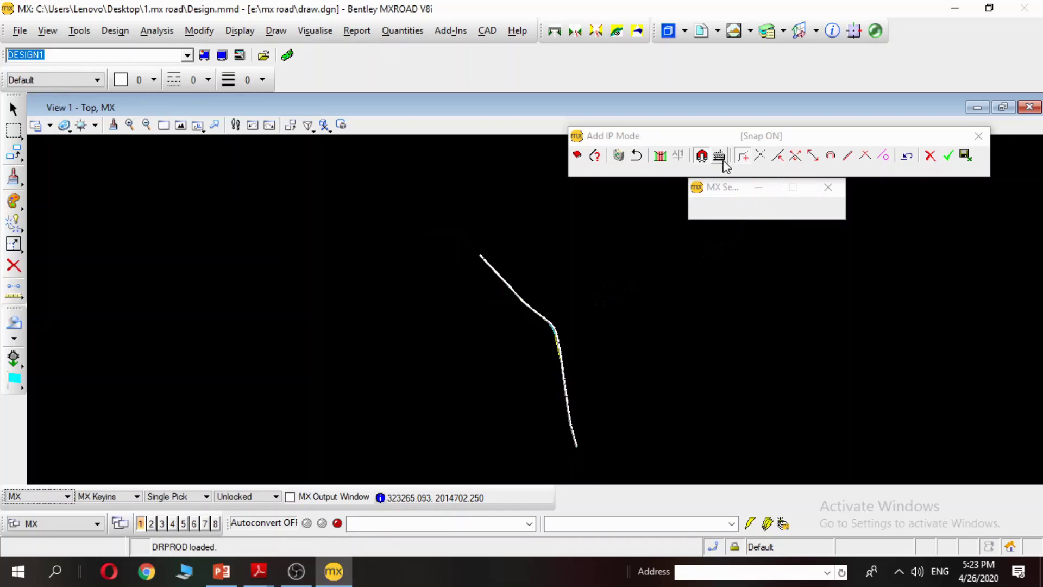
pyautogui.click(762, 160)
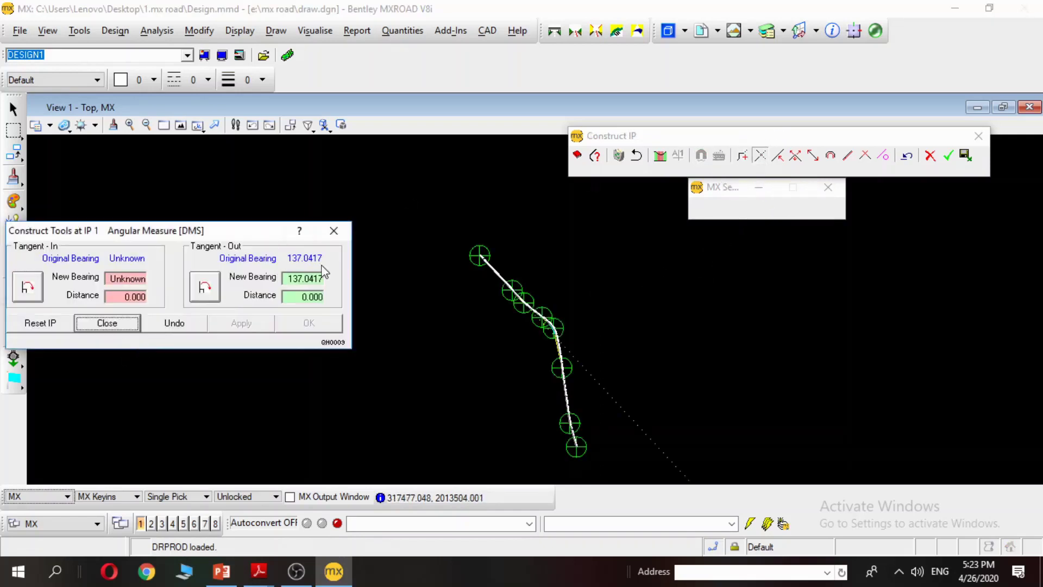
pyautogui.click(387, 253)
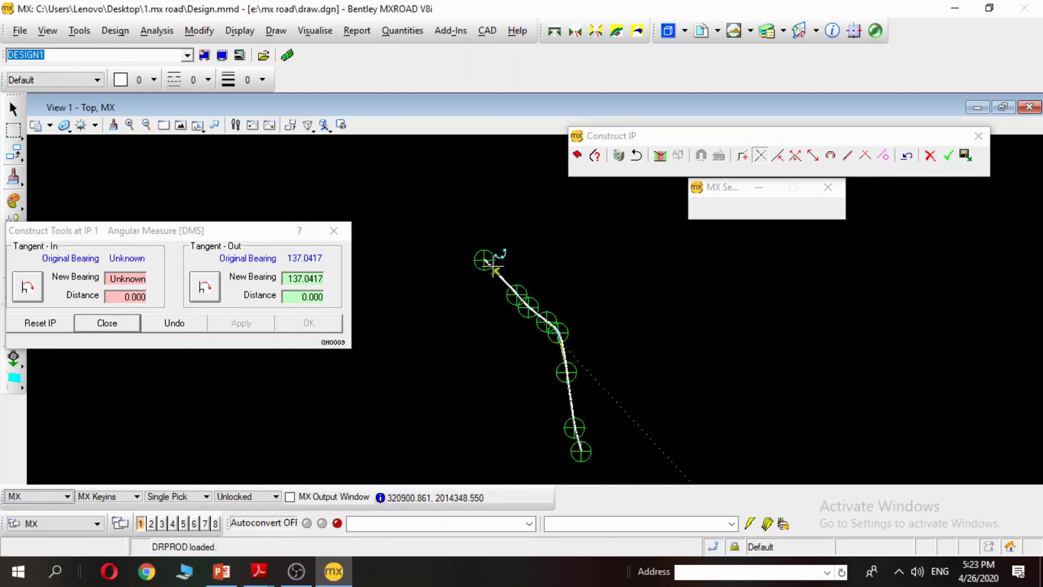
pyautogui.scroll(5, 489, 262)
pyautogui.moveTo(489, 262); pyautogui.dragTo(447, 256, button='middle')
pyautogui.scroll(3, 421, 238)
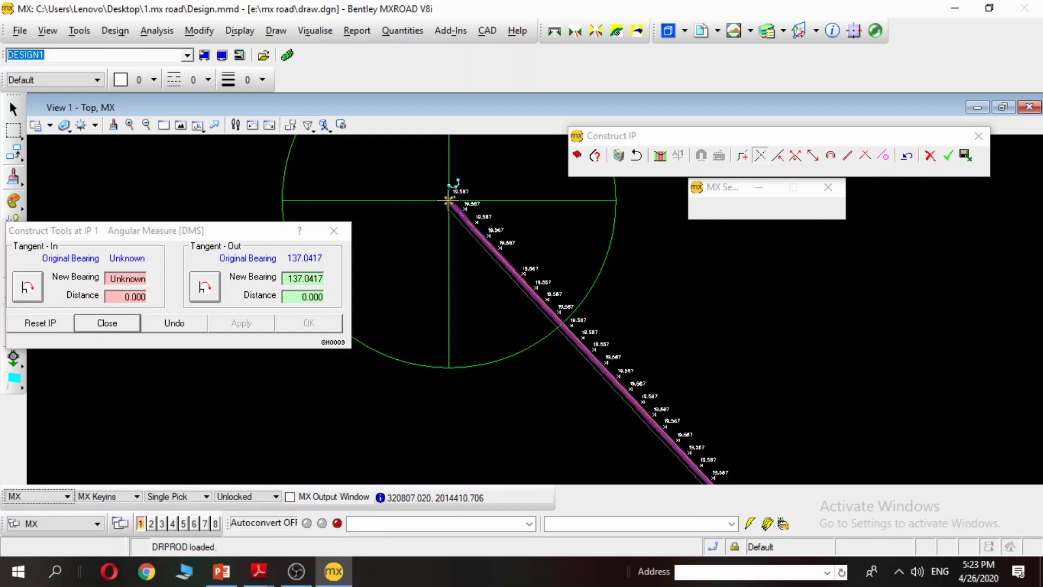
pyautogui.click(448, 205)
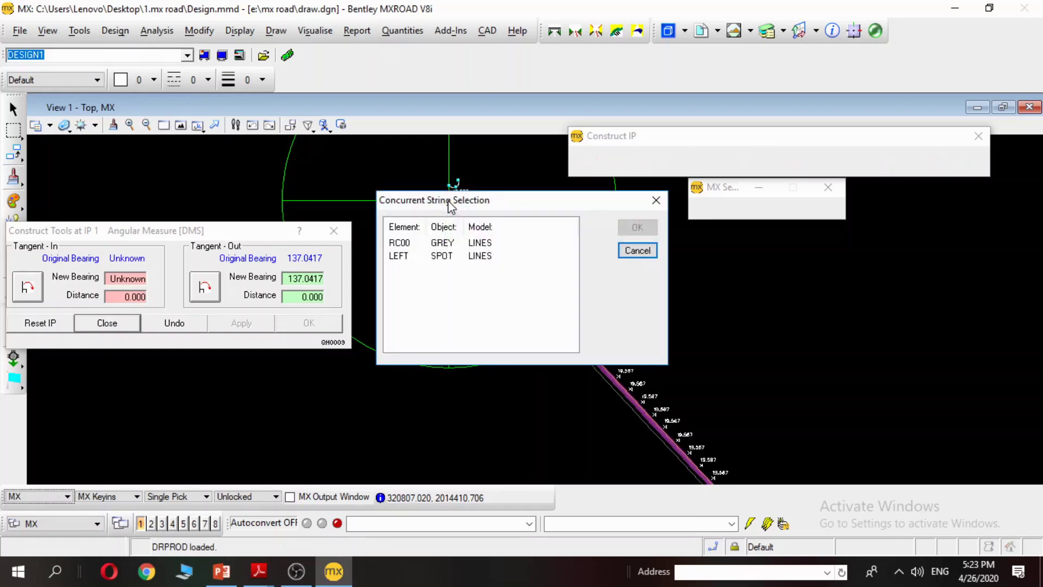
pyautogui.click(474, 243)
pyautogui.click(637, 228)
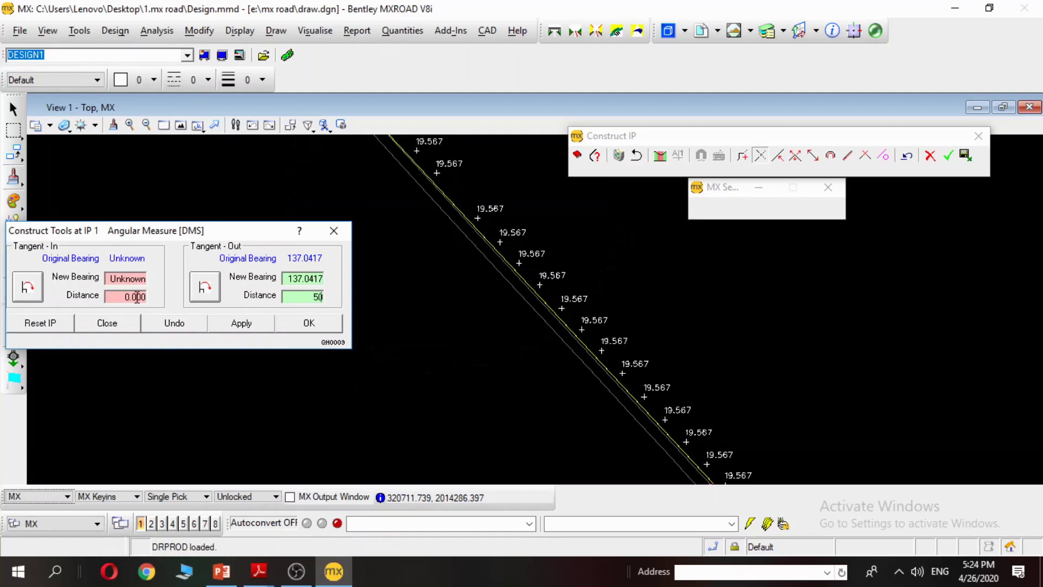
# Step: Pick IP 1 at the start of the road line and apply a tangent-out distance of 100
pyautogui.scroll(5, 329, 147)
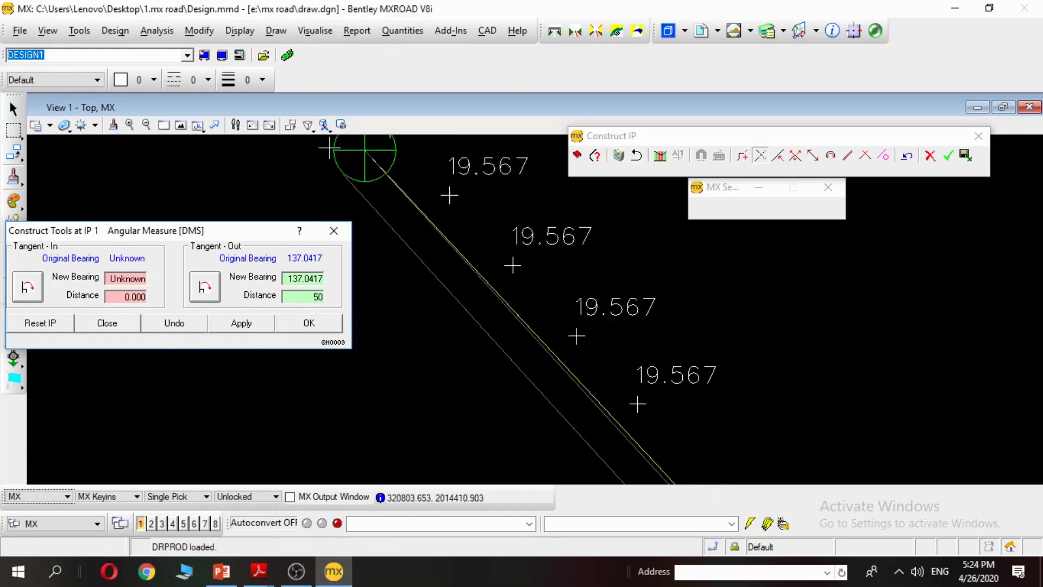
pyautogui.scroll(2, 330, 148)
pyautogui.click(390, 151)
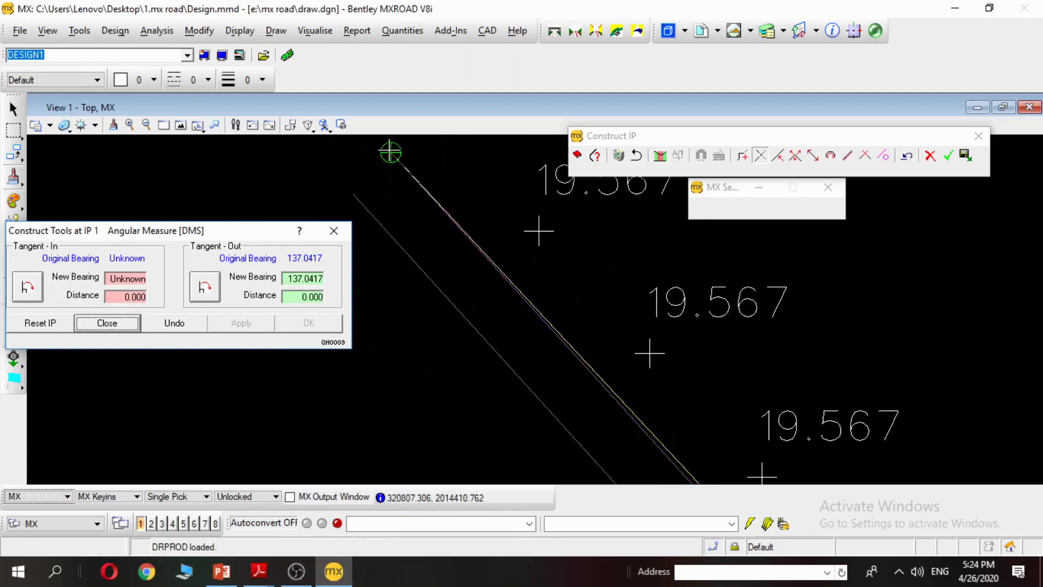
pyautogui.moveTo(302, 297); pyautogui.dragTo(346, 300)
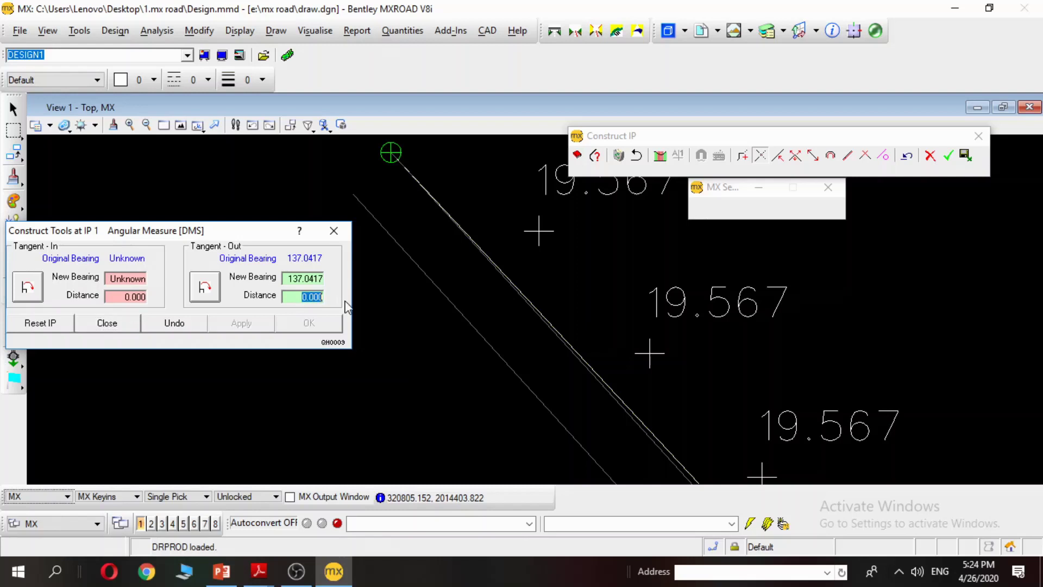
pyautogui.write('100')
pyautogui.click(246, 328)
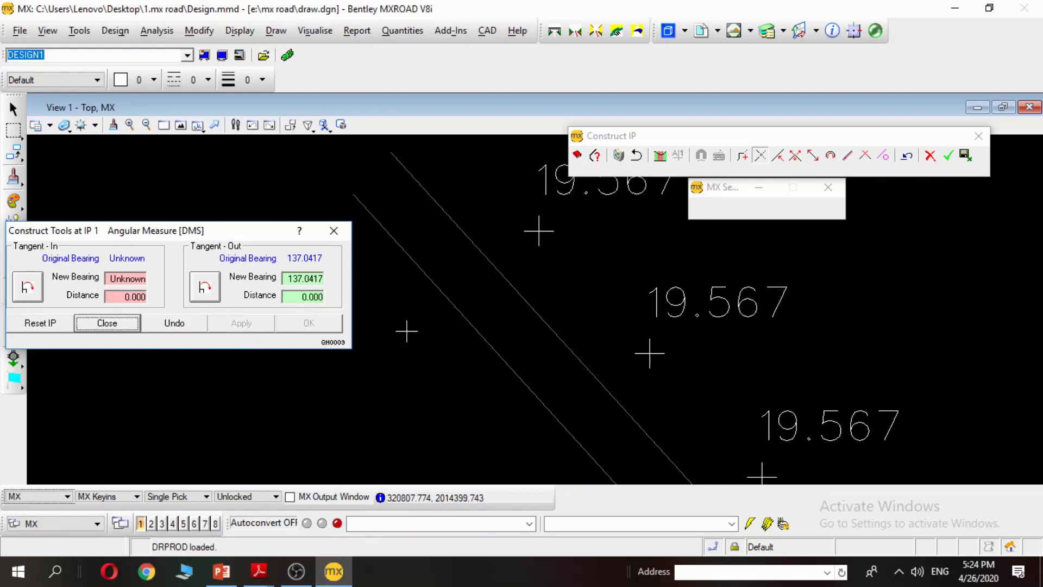
# Step: Check the shifted IP 1, reset it, close the construct tools and undo the construction change
pyautogui.scroll(-2, 465, 295)
pyautogui.moveTo(465, 296)
pyautogui.mouseDown(button='middle')
pyautogui.moveTo(423, 139)
pyautogui.moveTo(719, 365)
pyautogui.moveTo(454, 231)
pyautogui.moveTo(636, 261)
pyautogui.moveTo(603, 217)
pyautogui.mouseUp(button='middle')
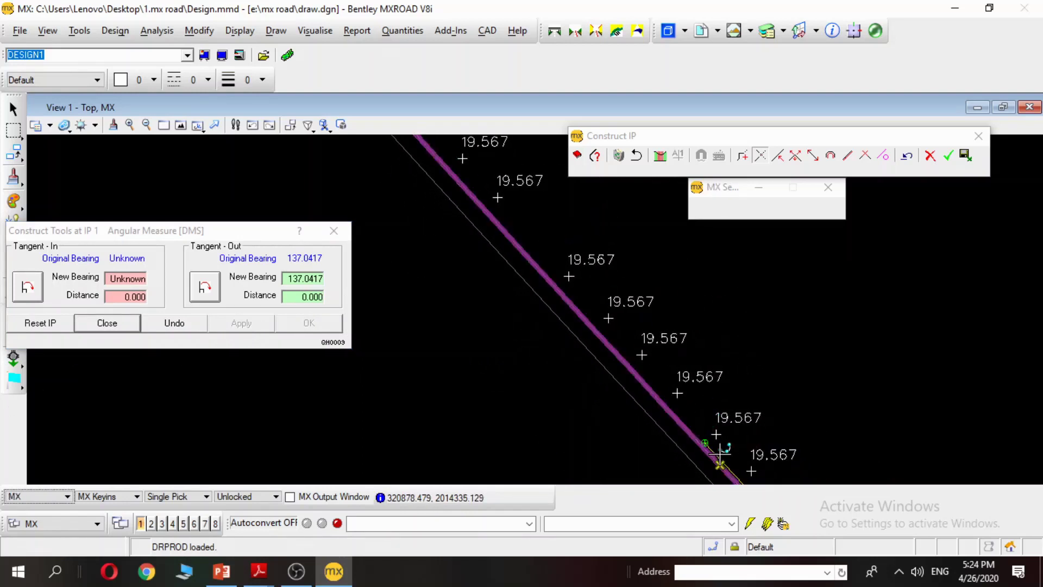
pyautogui.scroll(2, 675, 408)
pyautogui.scroll(-2, 550, 247)
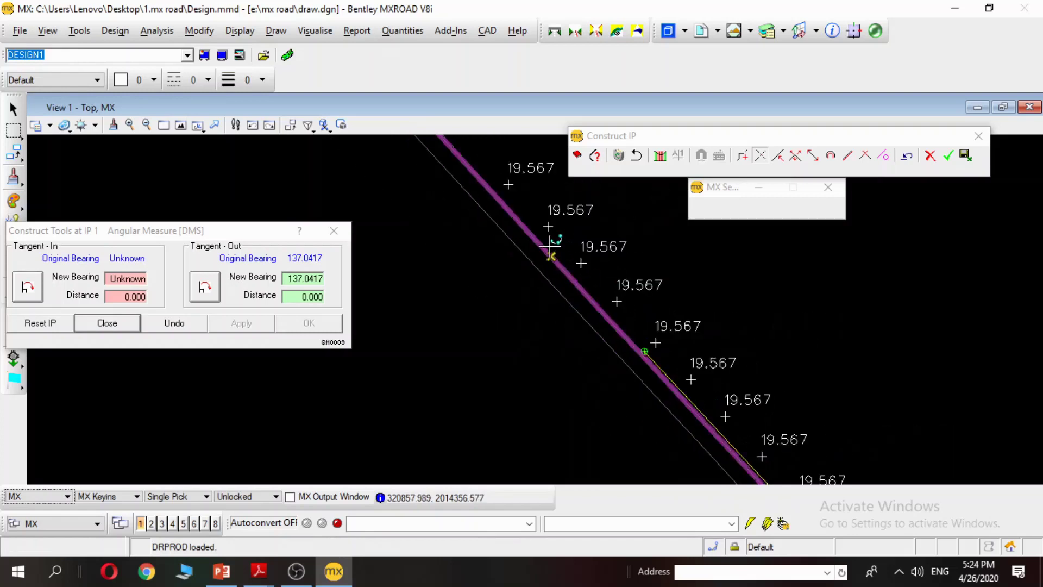
pyautogui.scroll(-2, 550, 248)
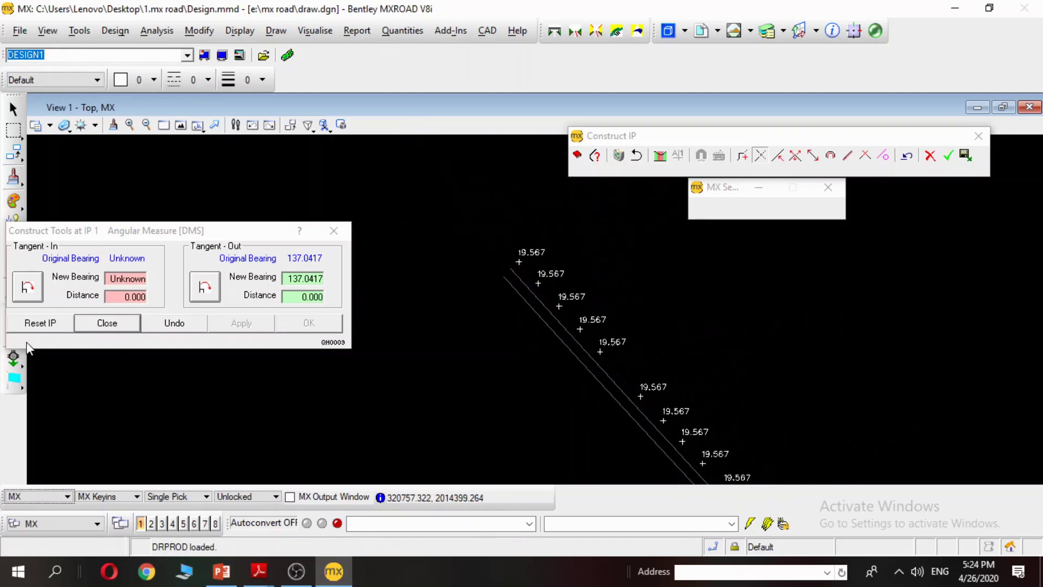
pyautogui.click(20, 328)
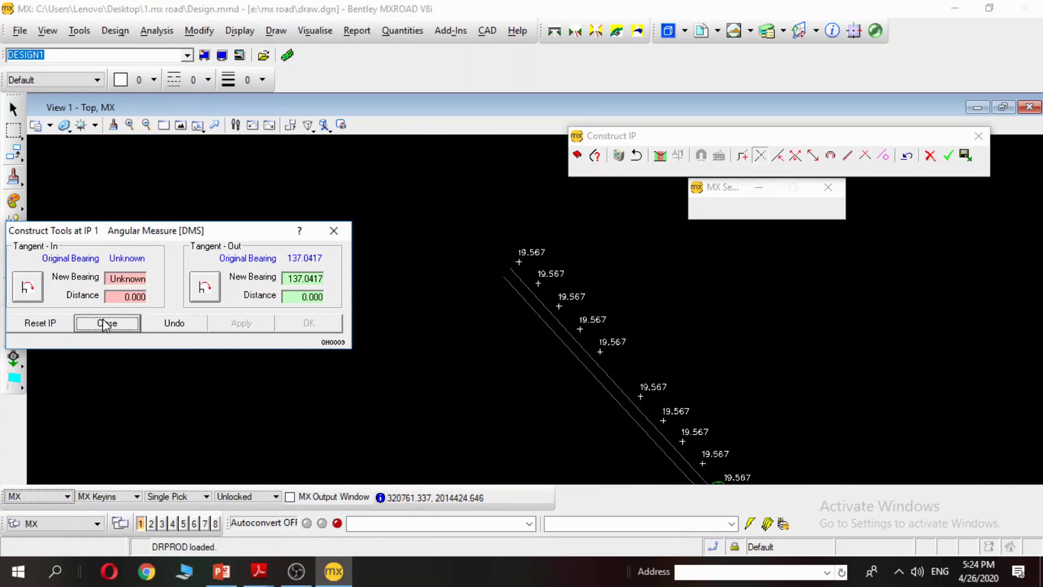
pyautogui.click(119, 328)
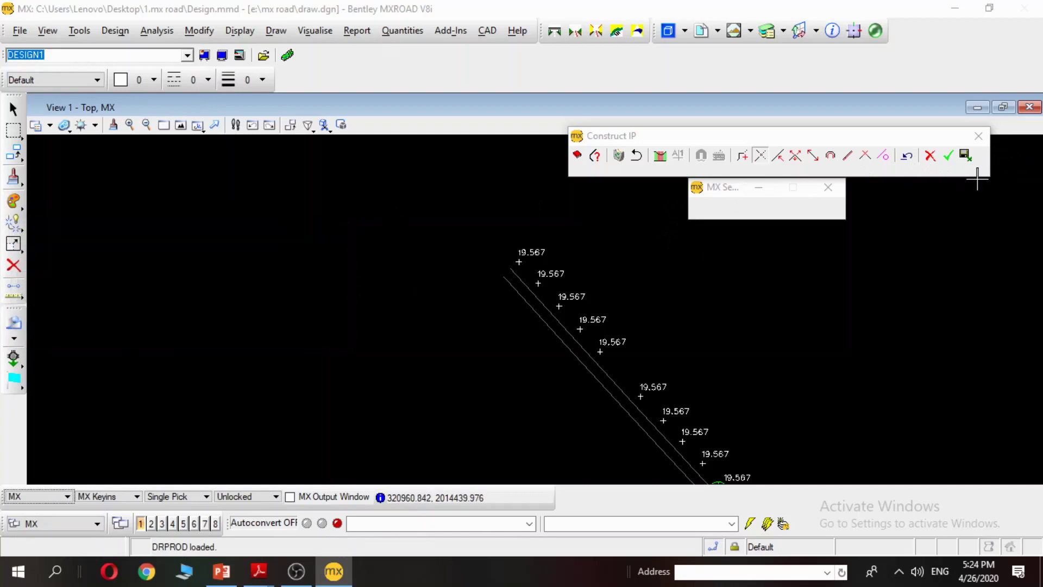
pyautogui.click(907, 156)
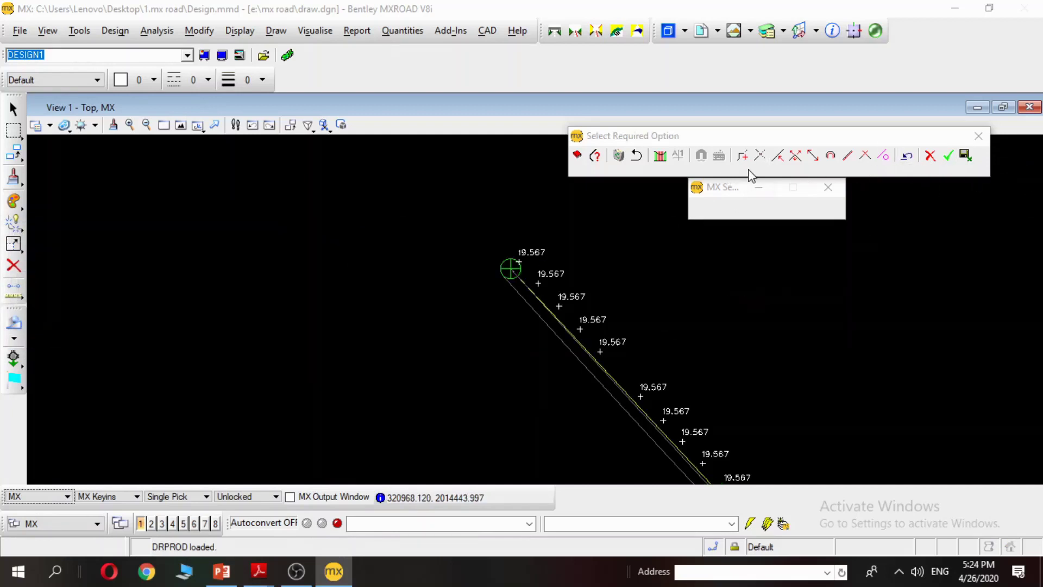
# Step: Insert an additional intersection point on the road line along the northern straight, between the first two intersection points
pyautogui.click(778, 156)
pyautogui.scroll(-3, 636, 396)
pyautogui.scroll(2, 652, 419)
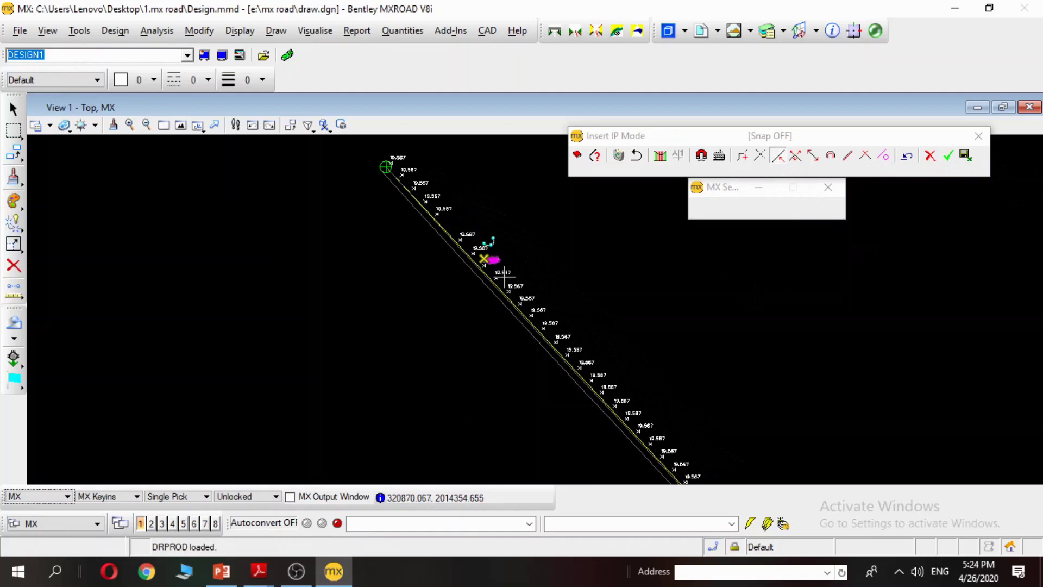
pyautogui.scroll(-2, 720, 406)
pyautogui.moveTo(719, 405); pyautogui.dragTo(590, 243, button='middle')
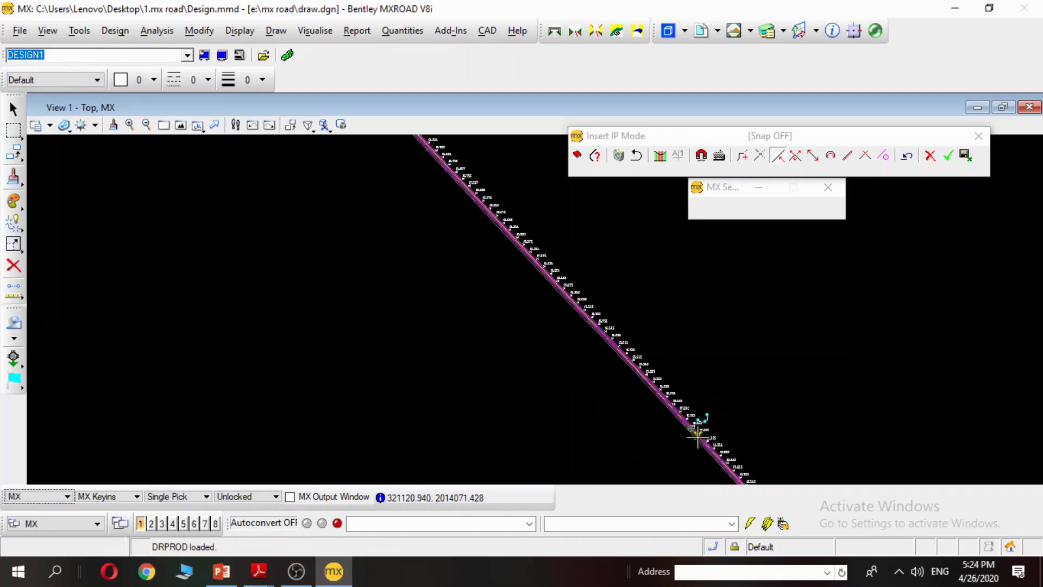
pyautogui.moveTo(697, 434); pyautogui.dragTo(516, 272, button='middle')
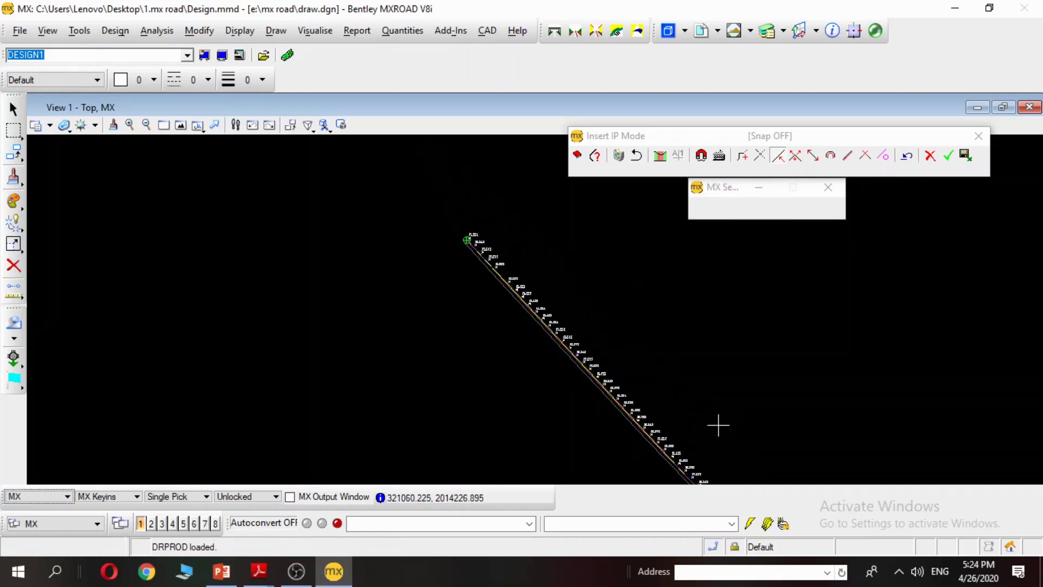
pyautogui.scroll(6, 622, 291)
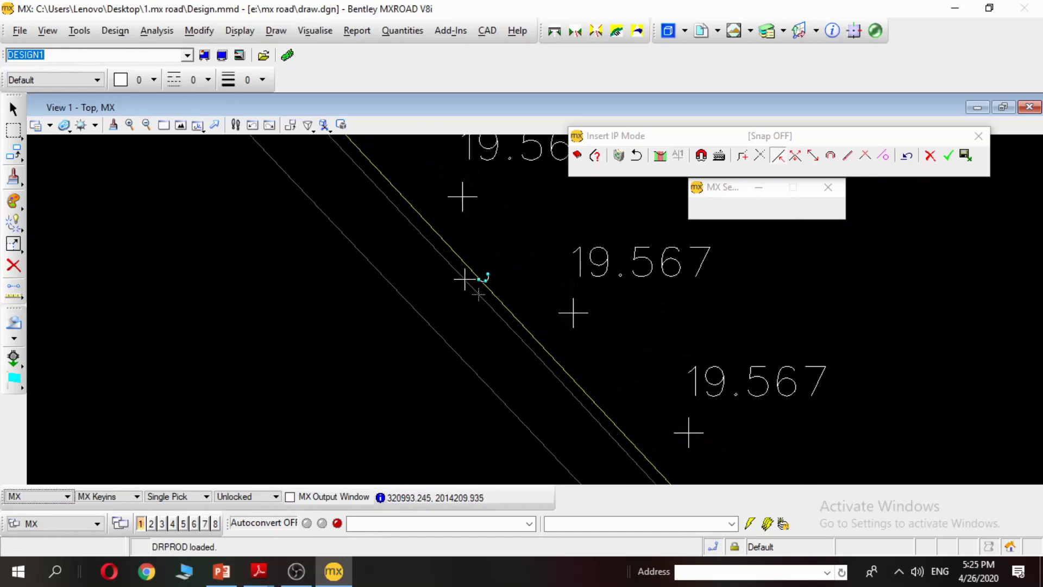
pyautogui.click(478, 294)
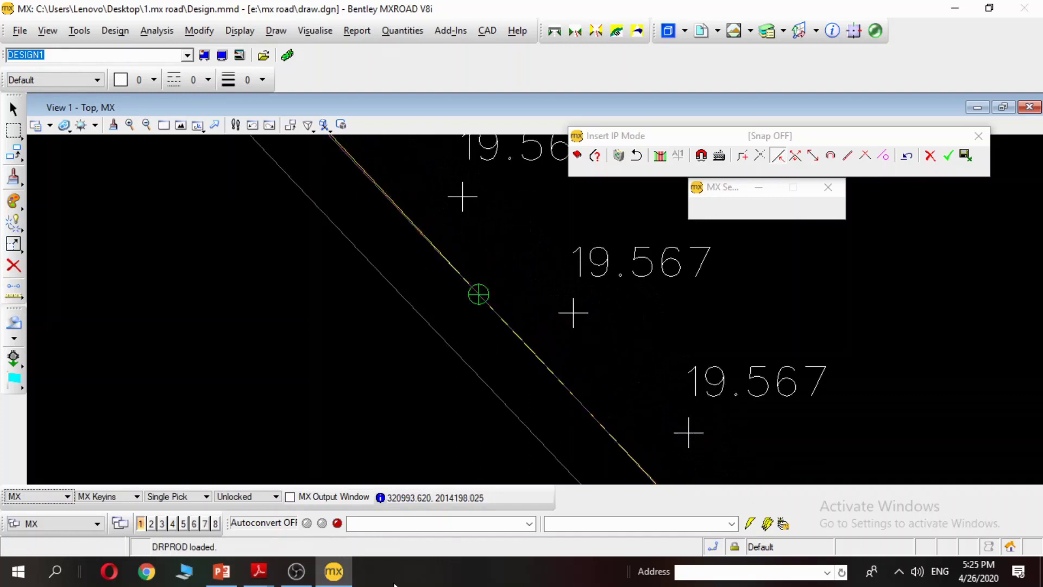
# Step: Move the intersection point southeast of the inserted one slightly further along the straight and fine-tune it onto the surveyed road line
pyautogui.click(794, 157)
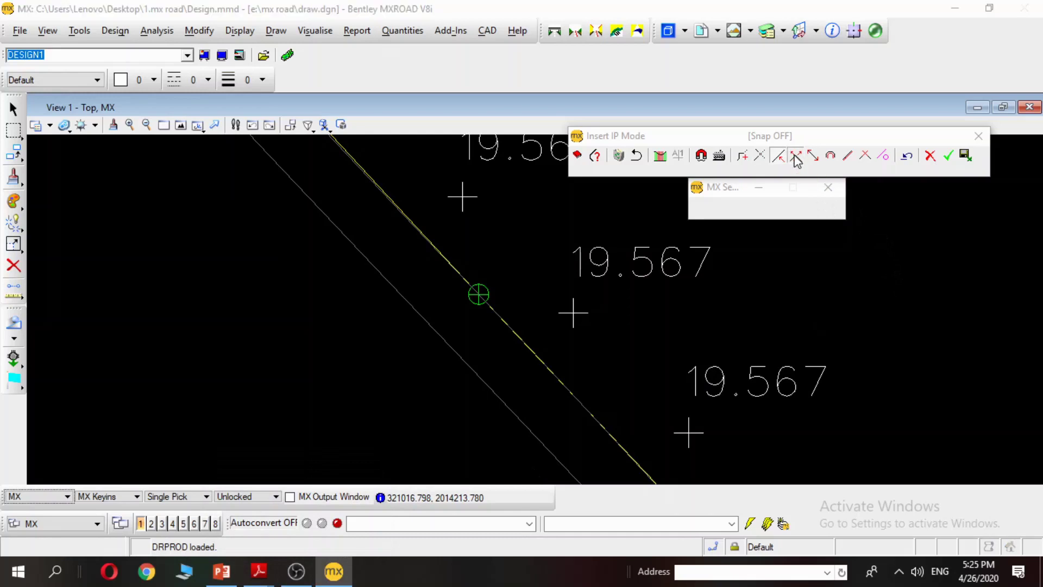
pyautogui.scroll(-5, 782, 296)
pyautogui.moveTo(794, 361); pyautogui.dragTo(533, 230, button='middle')
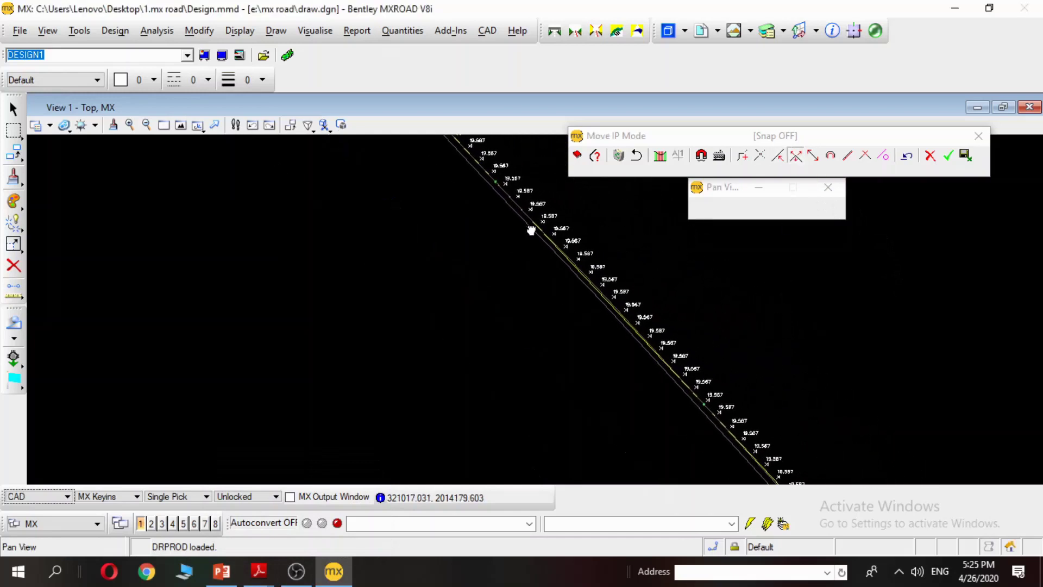
pyautogui.moveTo(761, 333); pyautogui.dragTo(677, 272, button='middle')
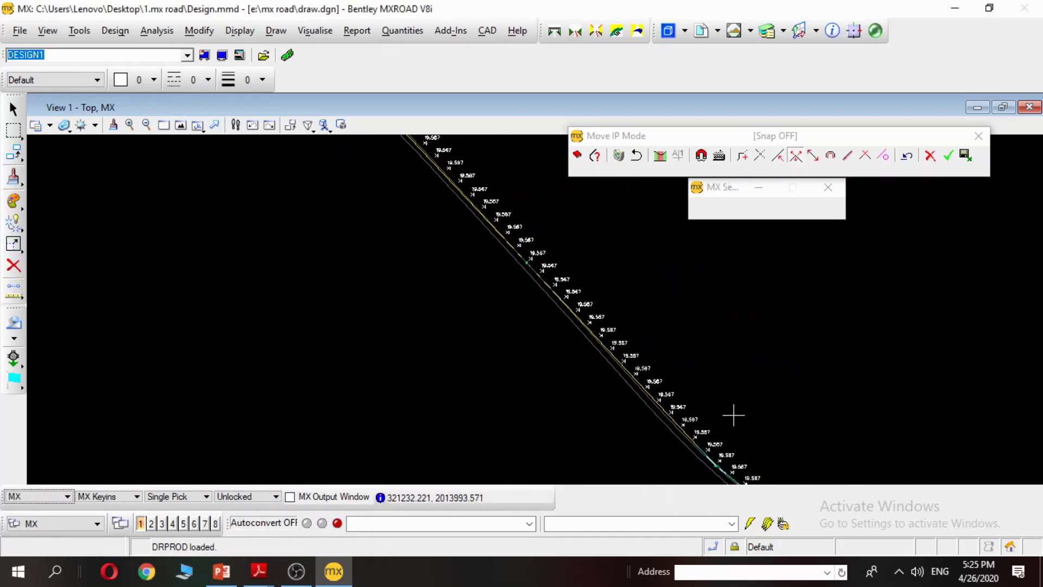
pyautogui.moveTo(731, 415); pyautogui.dragTo(442, 233, button='middle')
pyautogui.scroll(5, 510, 284)
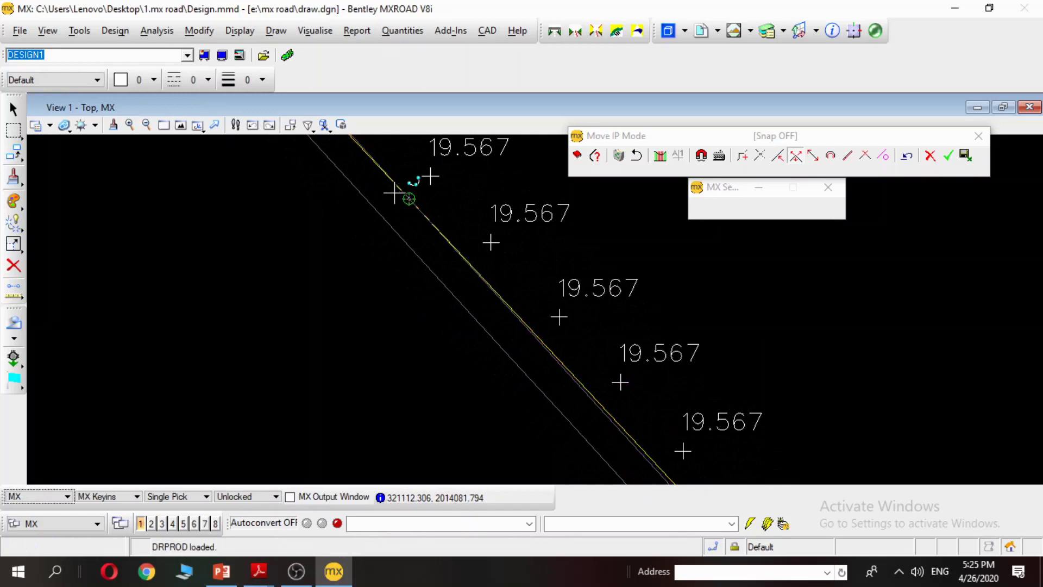
pyautogui.scroll(2, 410, 199)
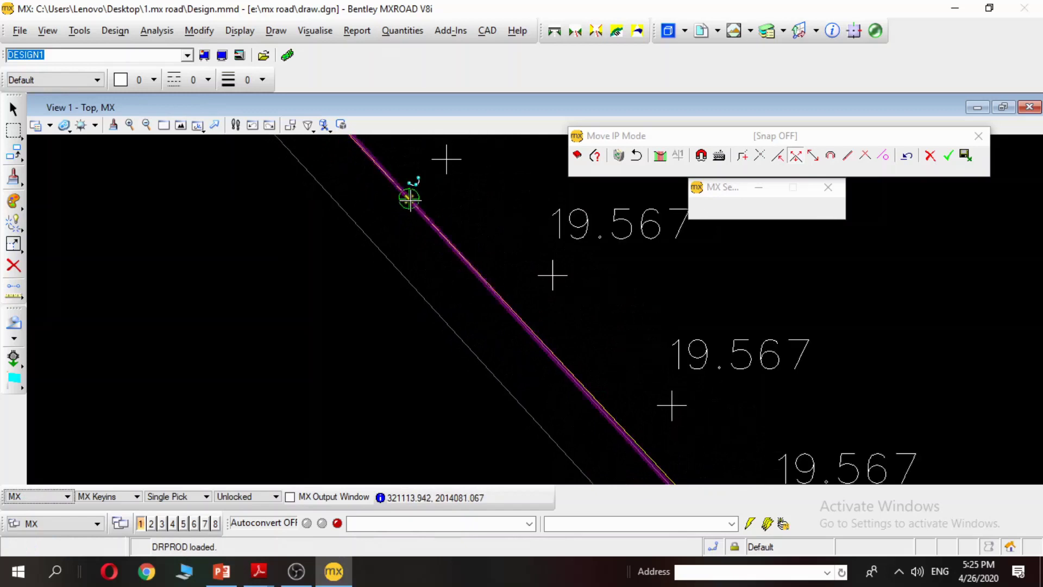
pyautogui.click(410, 198)
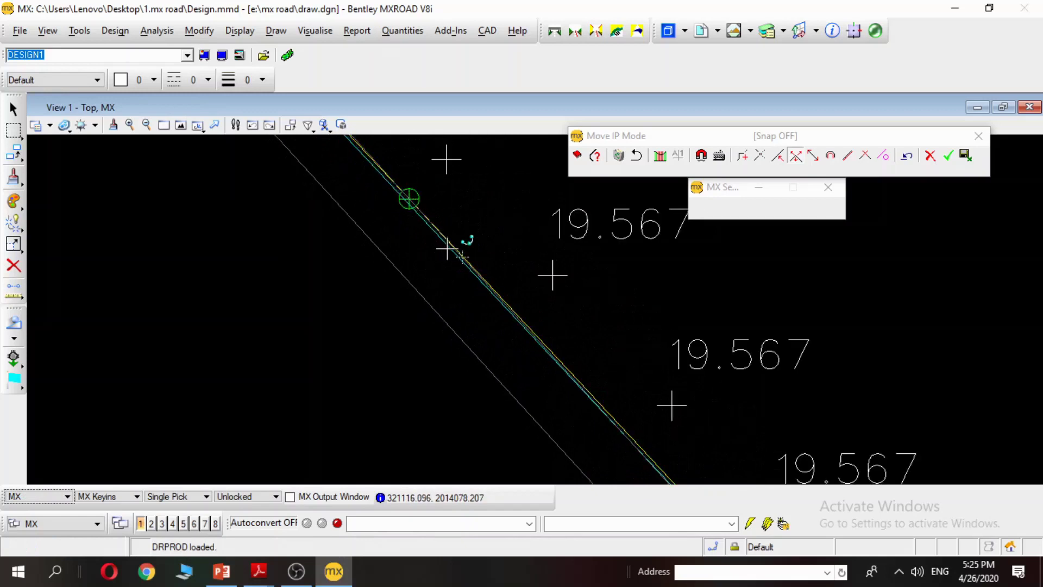
pyautogui.click(524, 320)
pyautogui.scroll(2, 527, 320)
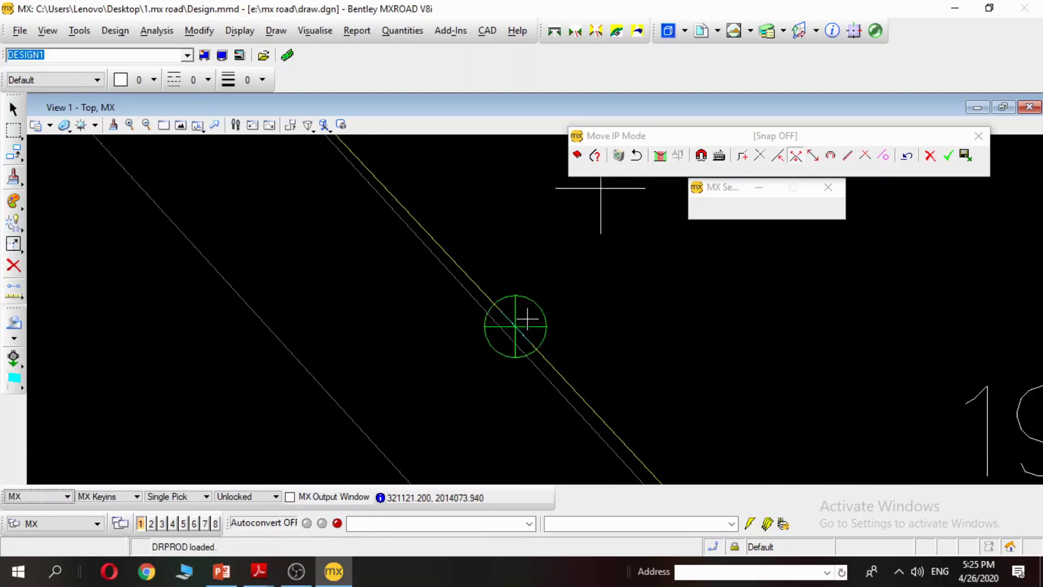
pyautogui.click(508, 335)
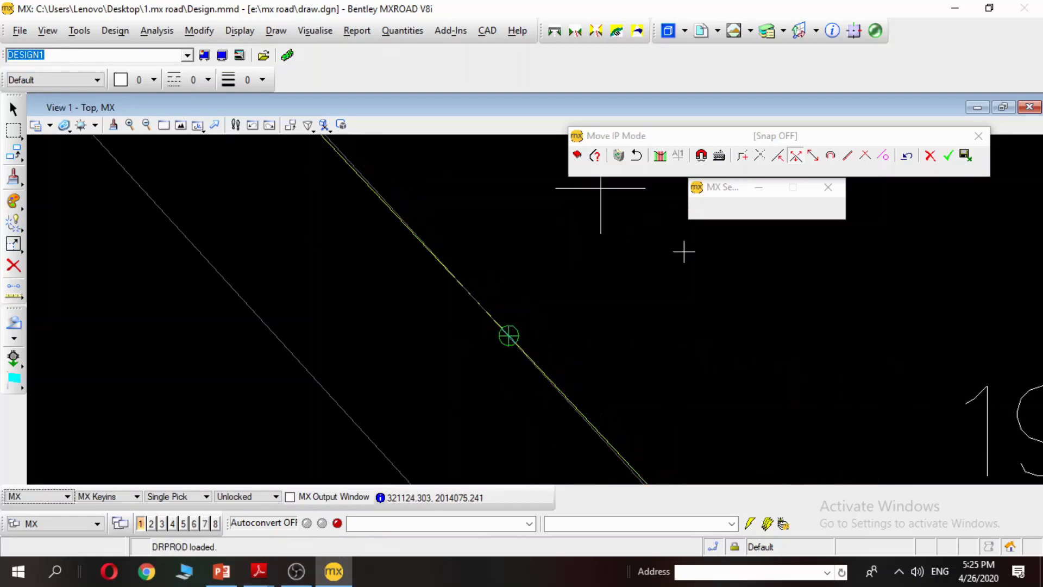
# Step: Set the design speed on straight to 65 in the straight details and accept the change
pyautogui.scroll(-2, 799, 415)
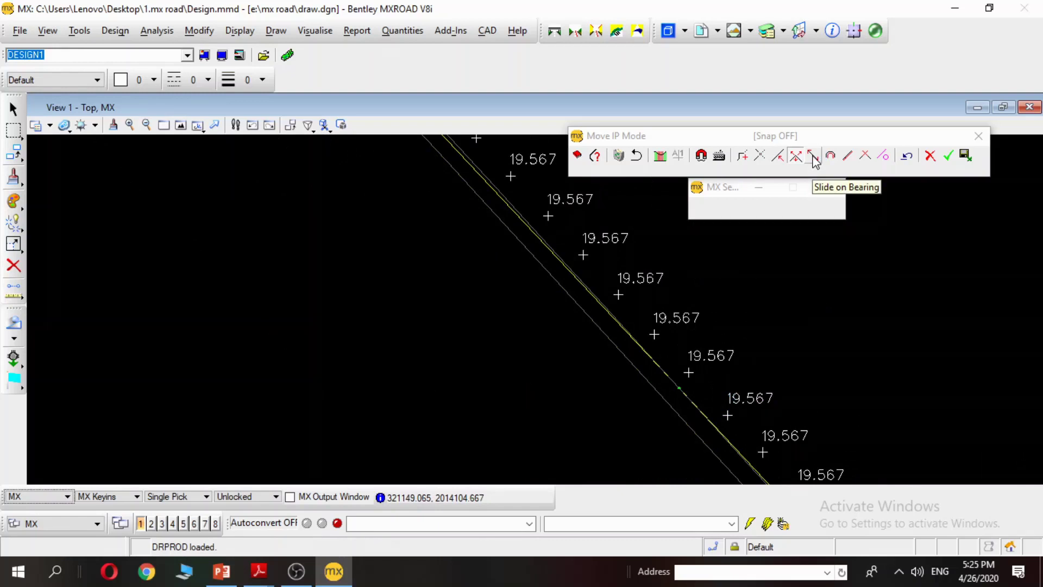
pyautogui.click(855, 156)
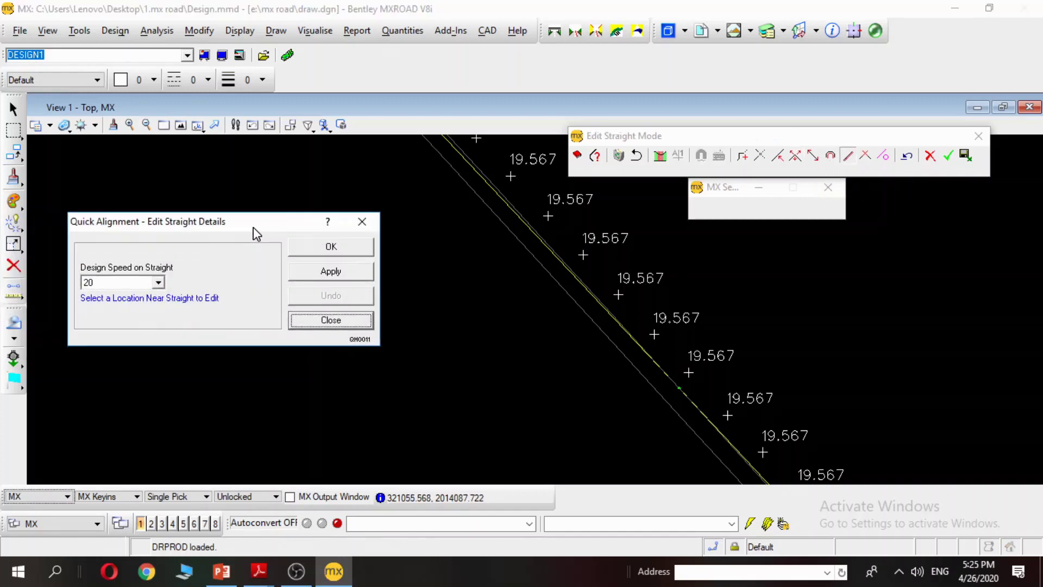
pyautogui.click(252, 241)
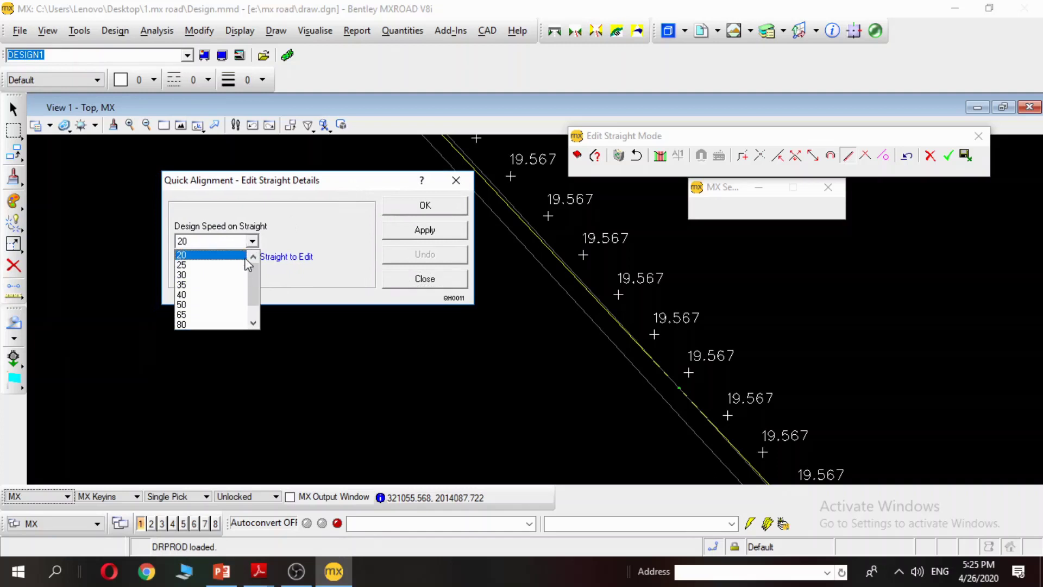
pyautogui.click(199, 315)
pyautogui.click(423, 205)
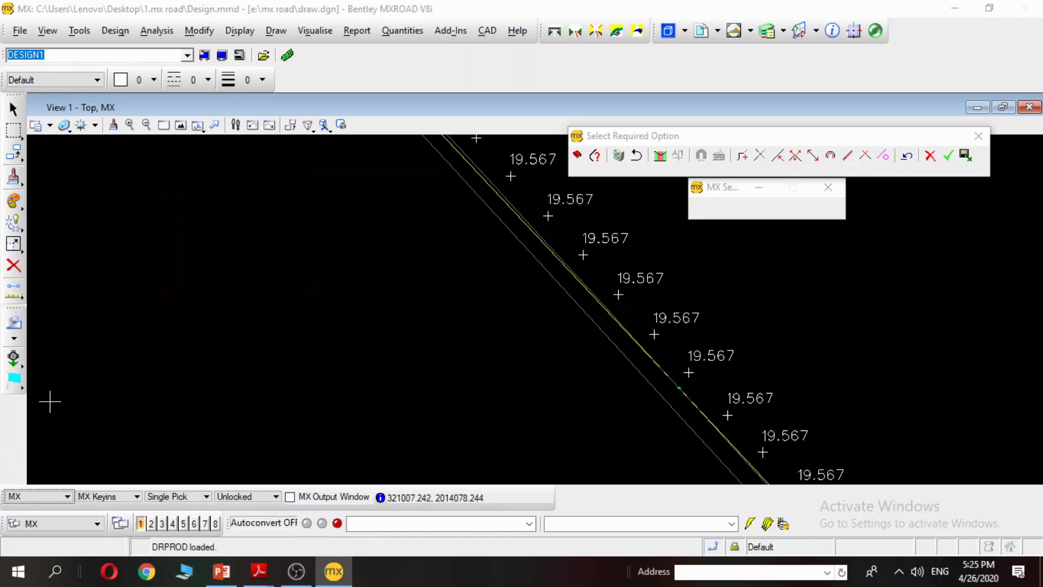
# Step: Measure the gap between the surveyed road line and the yellow alignment with a clearance circle, then remove it and leave the clearance check
pyautogui.click(884, 158)
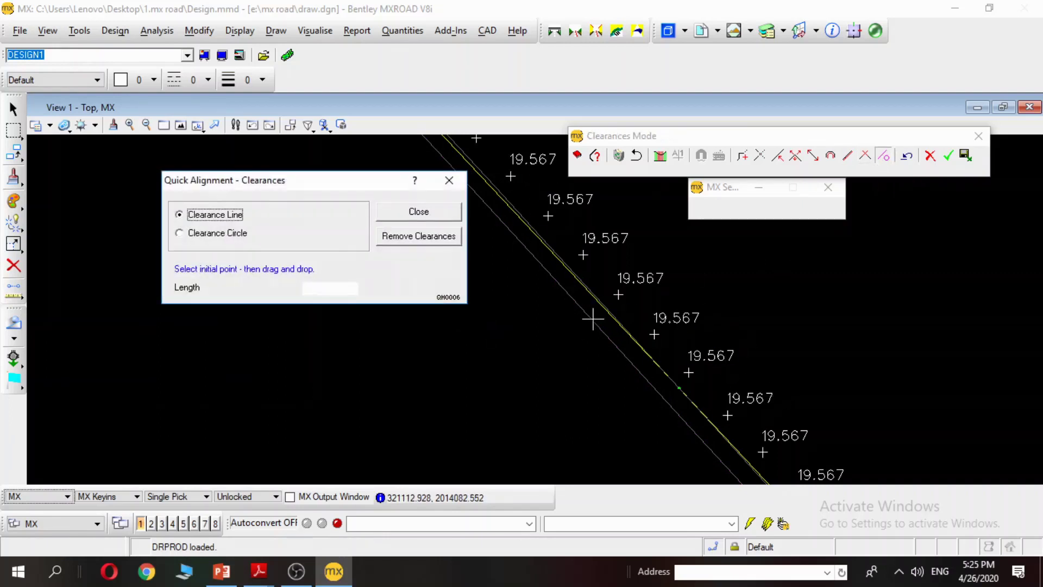
pyautogui.scroll(-5, 755, 361)
pyautogui.scroll(2, 819, 434)
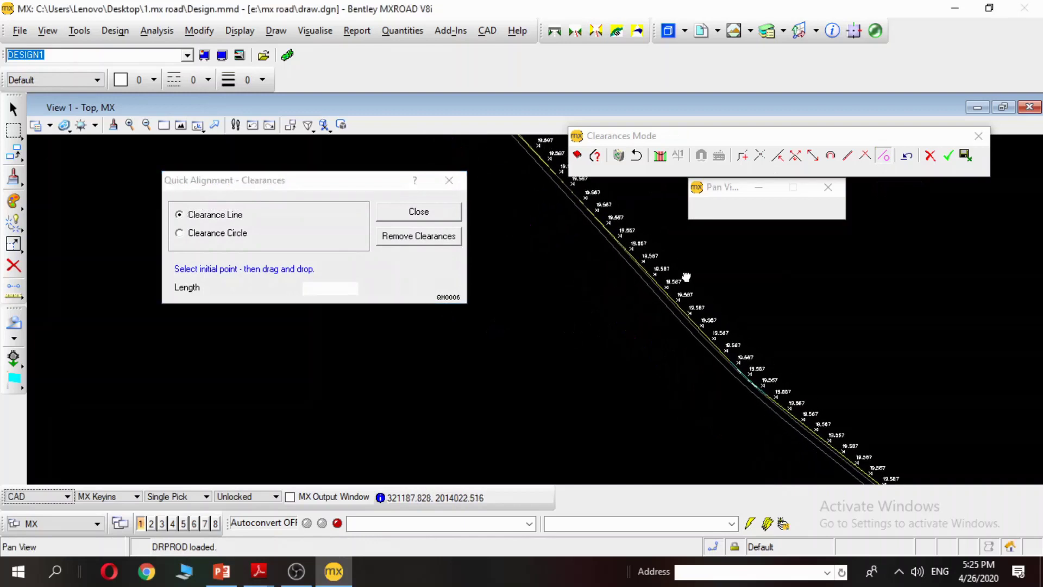
pyautogui.scroll(2, 738, 356)
pyautogui.scroll(2, 636, 311)
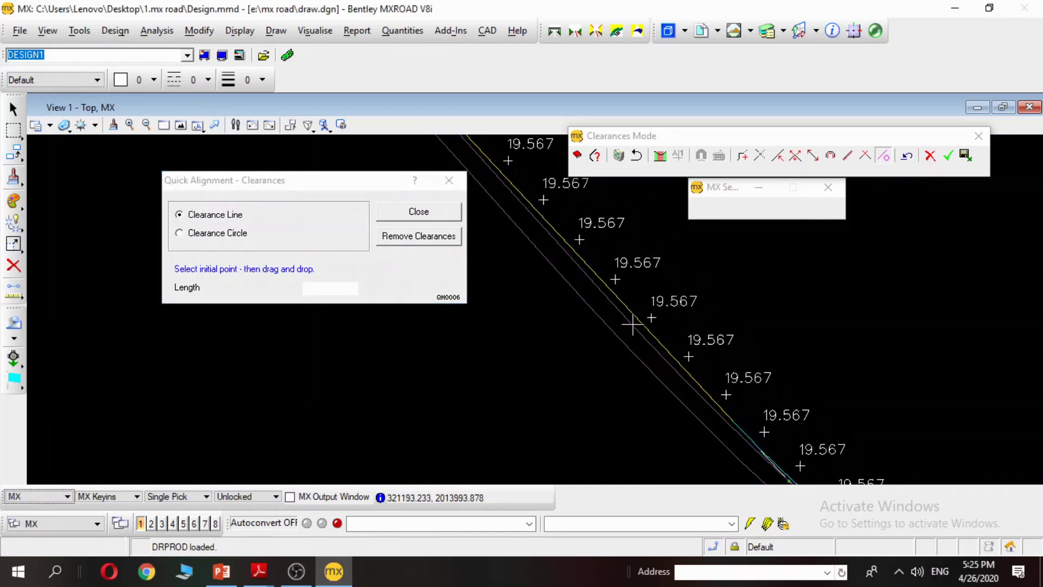
pyautogui.scroll(3, 633, 321)
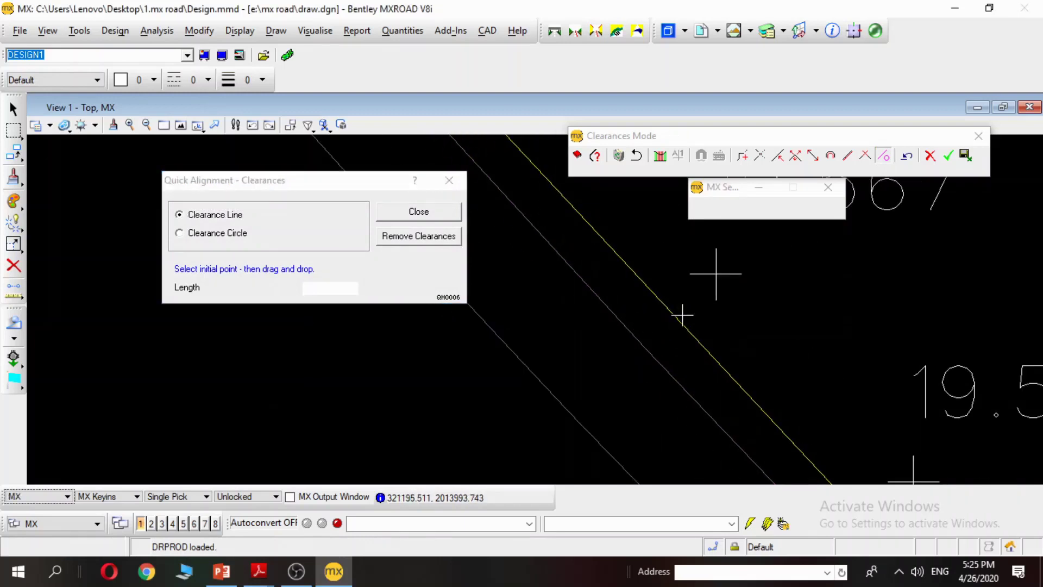
pyautogui.click(179, 235)
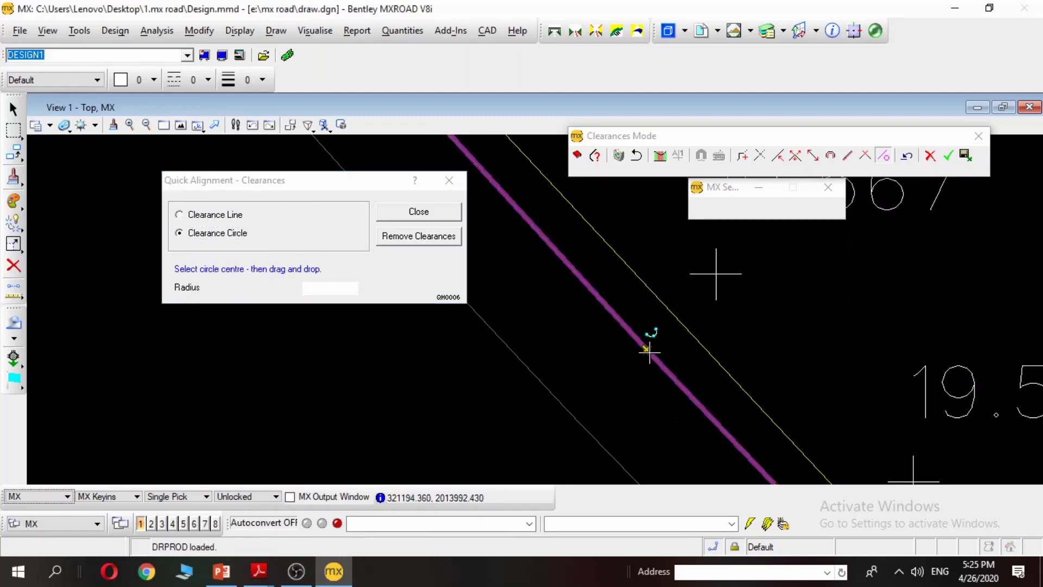
pyautogui.moveTo(646, 350); pyautogui.dragTo(680, 375)
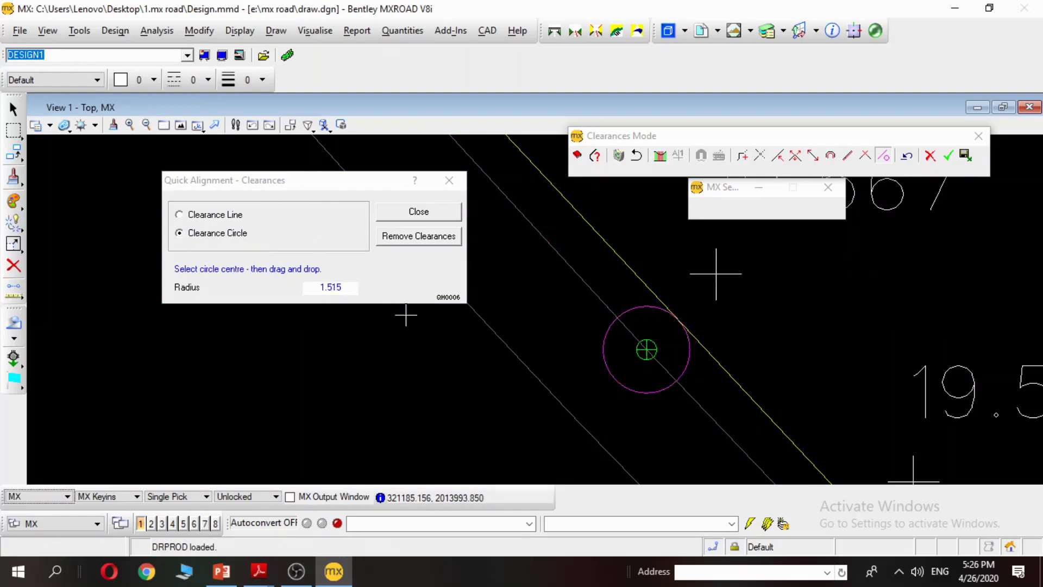
pyautogui.click(410, 237)
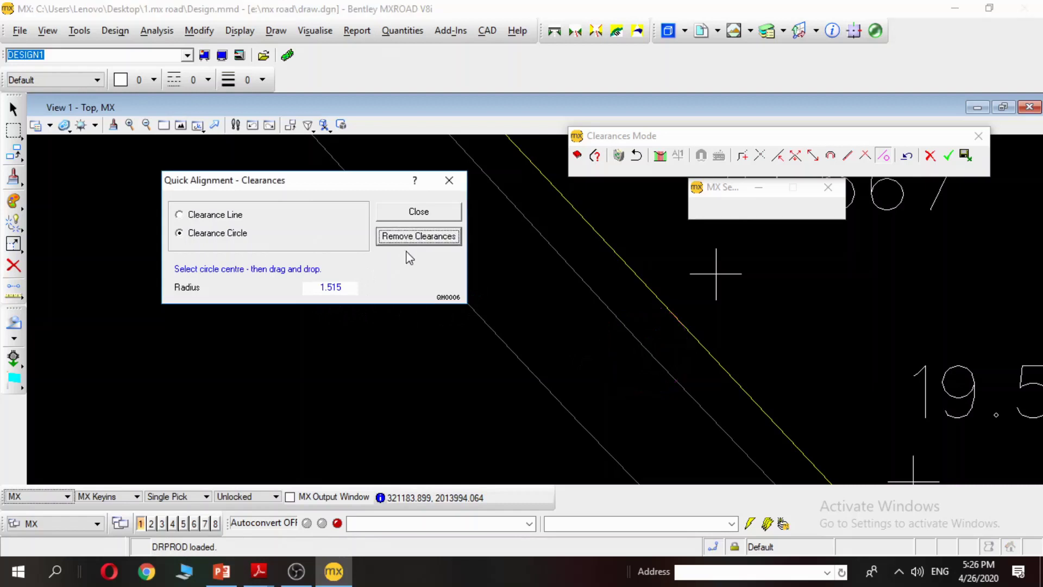
pyautogui.rightClick(547, 242)
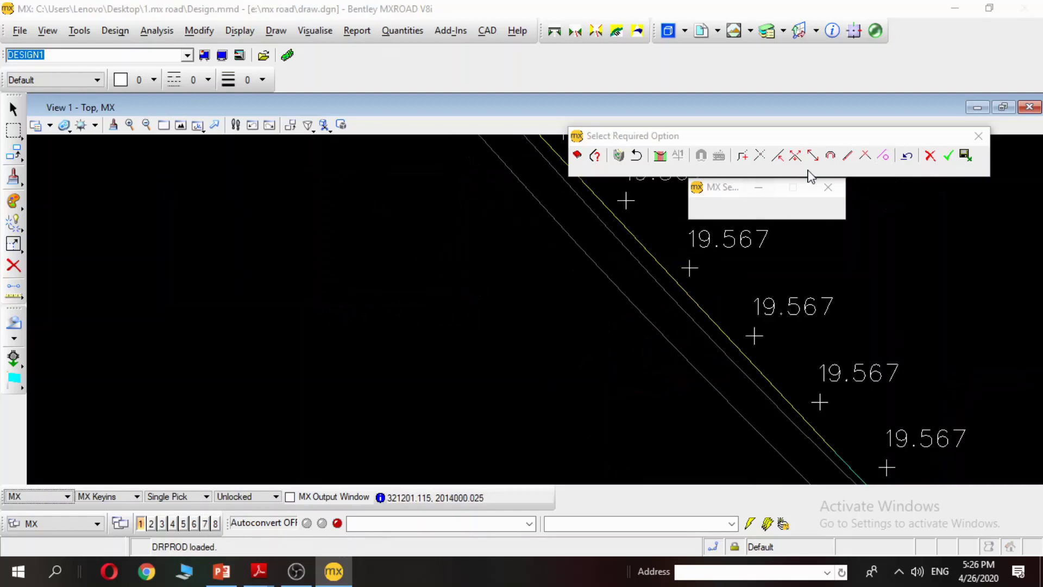
# Step: Insert an intersection point on the surveyed road line where the clearance was measured, just northwest of the curve
pyautogui.click(778, 159)
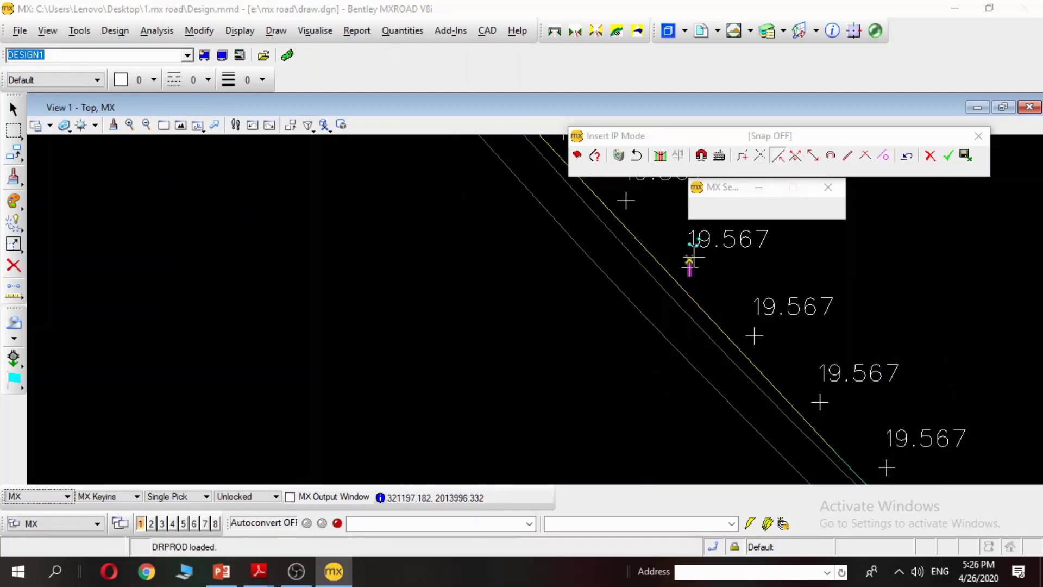
pyautogui.click(667, 282)
pyautogui.click(667, 292)
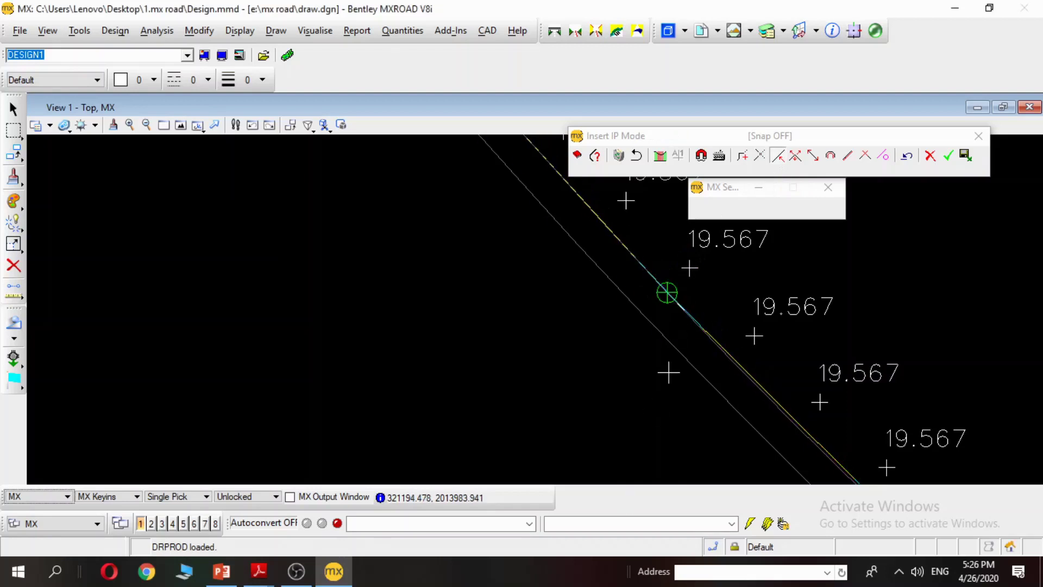
# Step: Enable snapping and move the newly inserted intersection point exactly onto the surveyed road line
pyautogui.scroll(5, 701, 285)
pyautogui.moveTo(361, 287)
pyautogui.mouseDown(button='middle')
pyautogui.moveTo(479, 317)
pyautogui.moveTo(516, 300)
pyautogui.moveTo(516, 311)
pyautogui.mouseUp(button='middle')
pyautogui.click(701, 156)
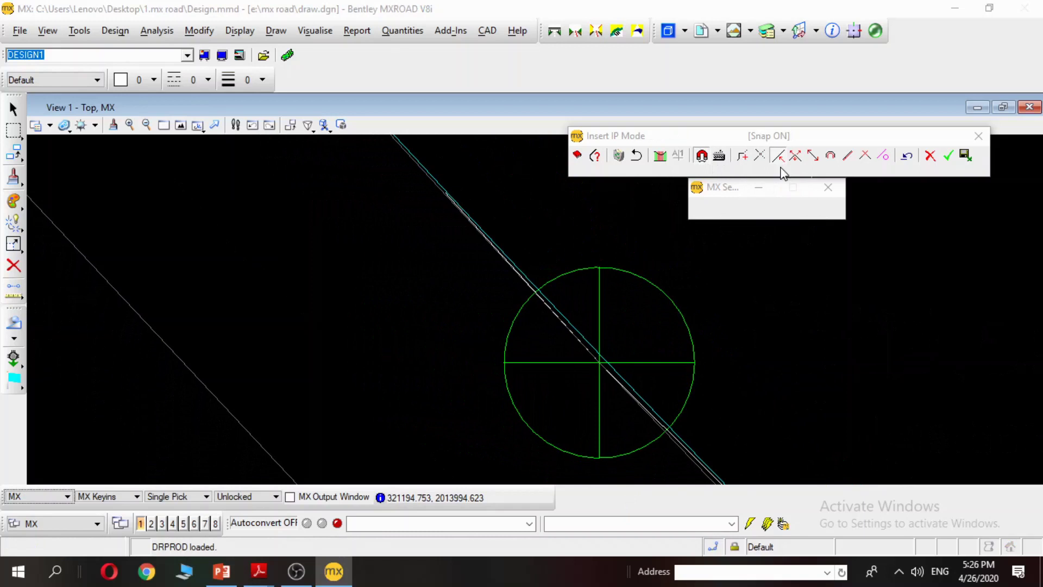
pyautogui.click(796, 157)
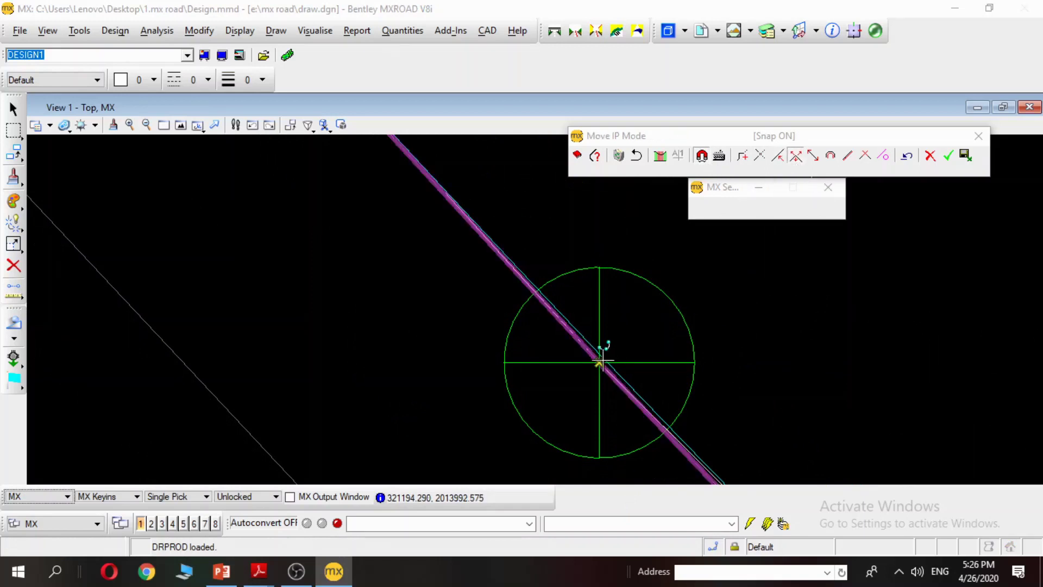
pyautogui.click(600, 362)
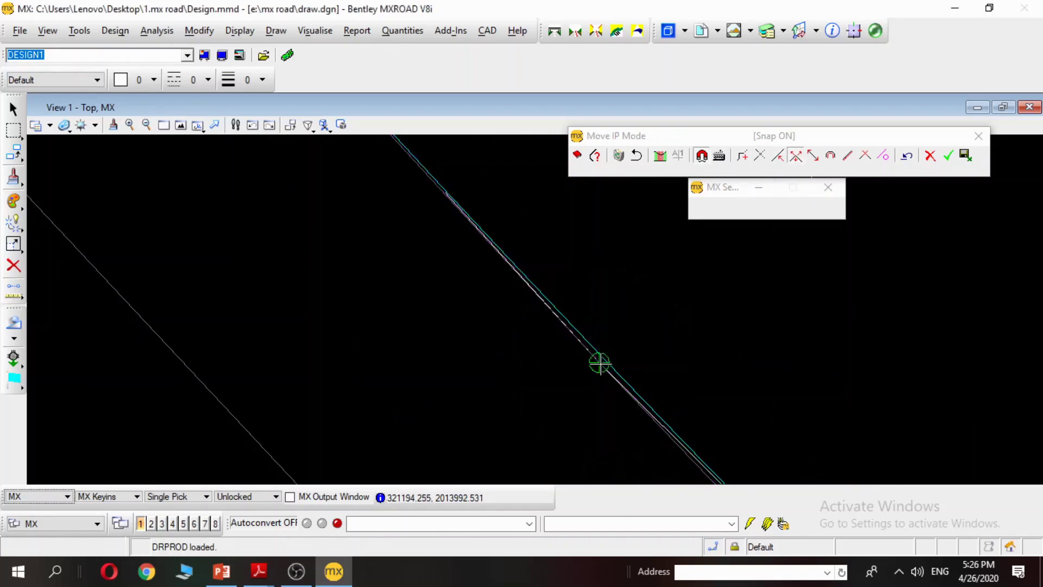
pyautogui.scroll(3, 652, 338)
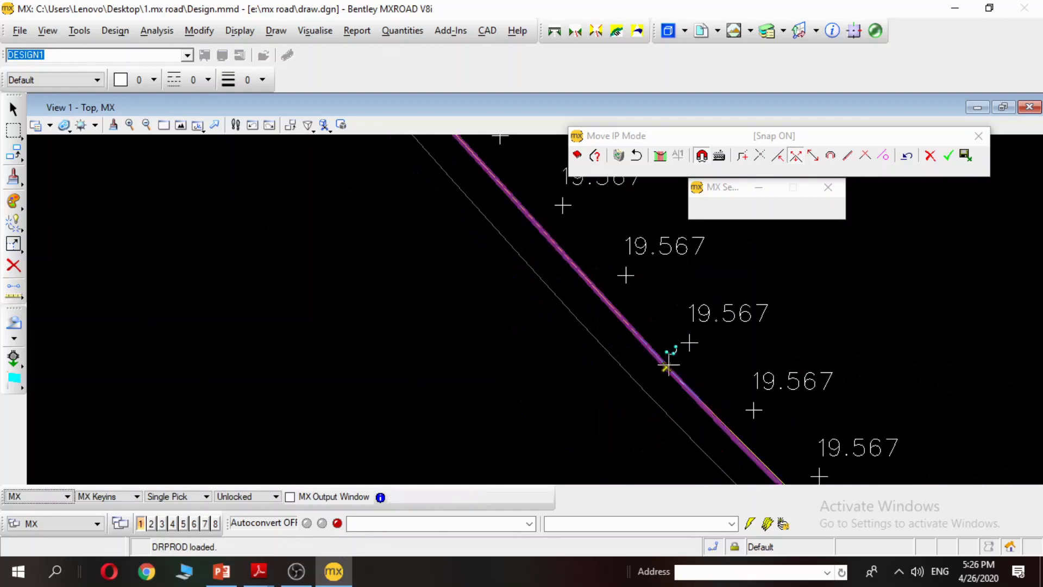
# Step: Check the remaining gap along the straight northwest of the new intersection point with a clearance circle, then remove it and close the check
pyautogui.scroll(-3, 673, 366)
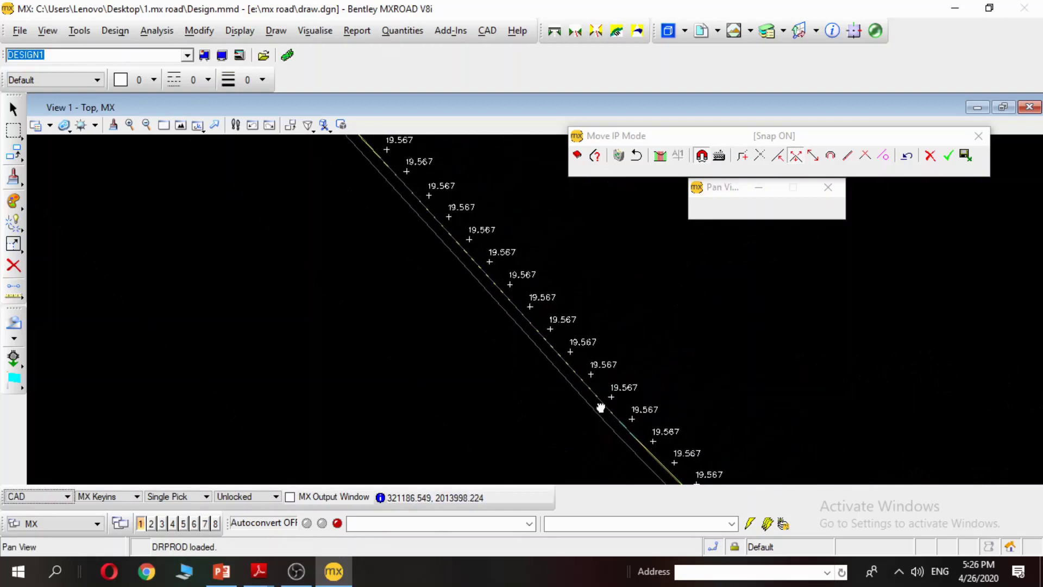
pyautogui.scroll(5, 603, 380)
pyautogui.scroll(-5, 526, 271)
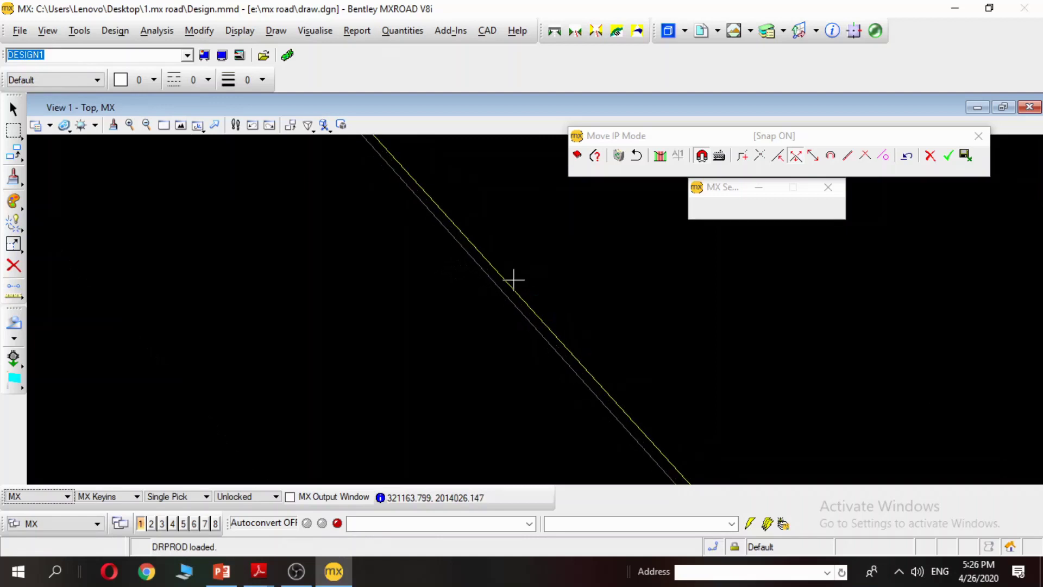
pyautogui.click(884, 156)
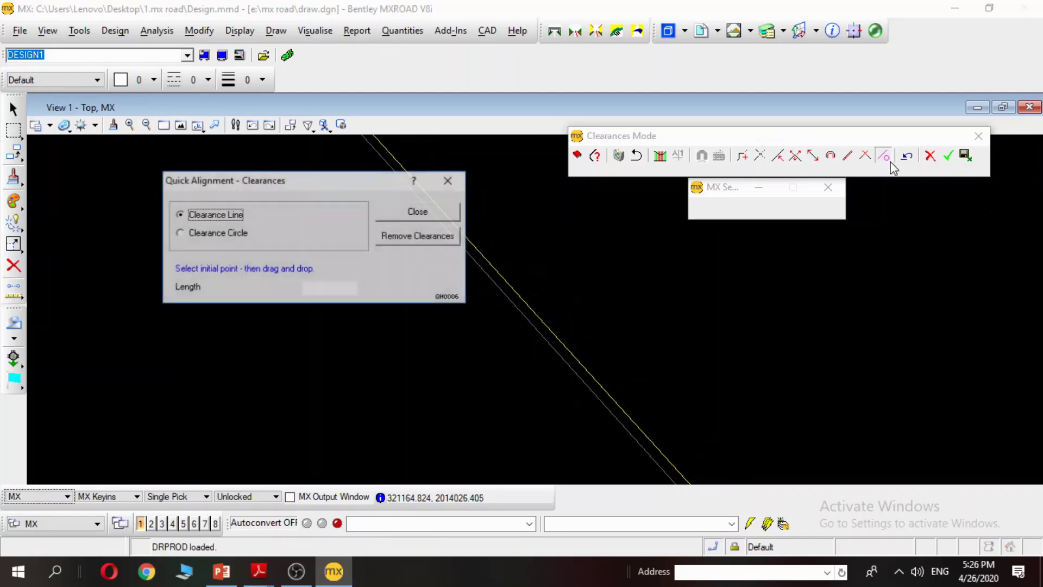
pyautogui.click(196, 234)
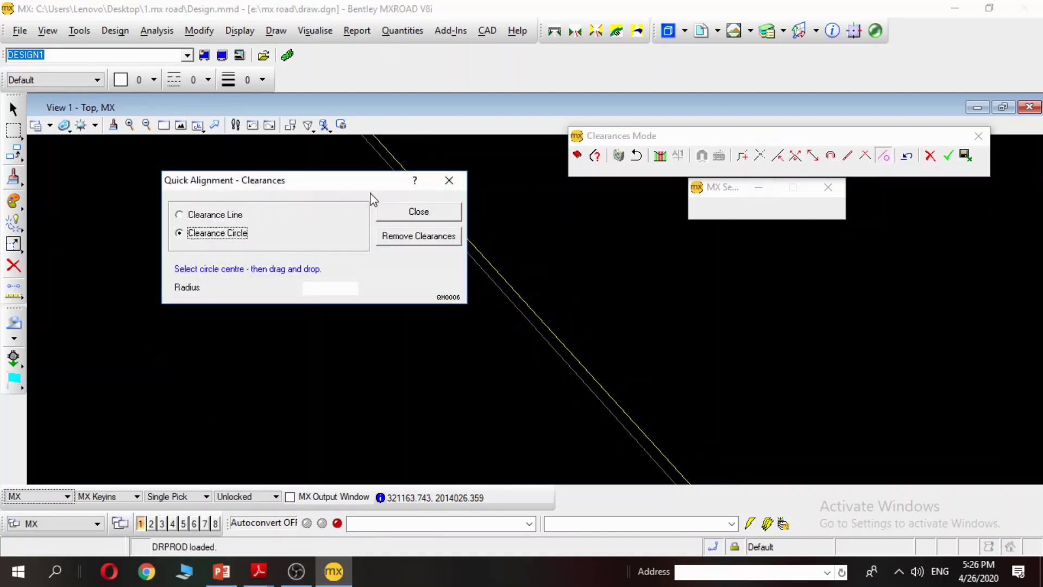
pyautogui.click(603, 408)
pyautogui.moveTo(605, 410); pyautogui.dragTo(621, 411)
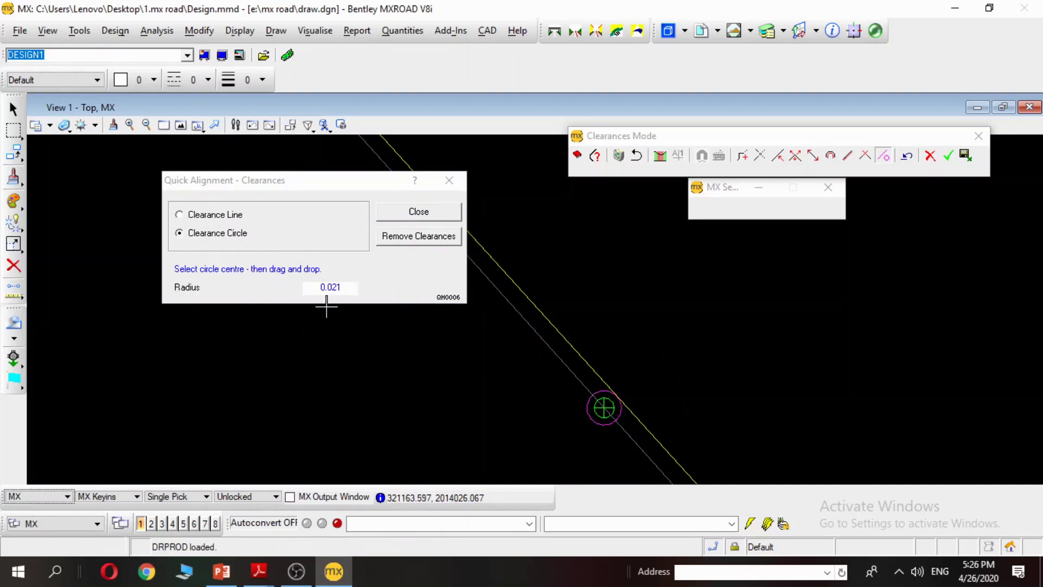
pyautogui.click(403, 244)
pyautogui.click(448, 181)
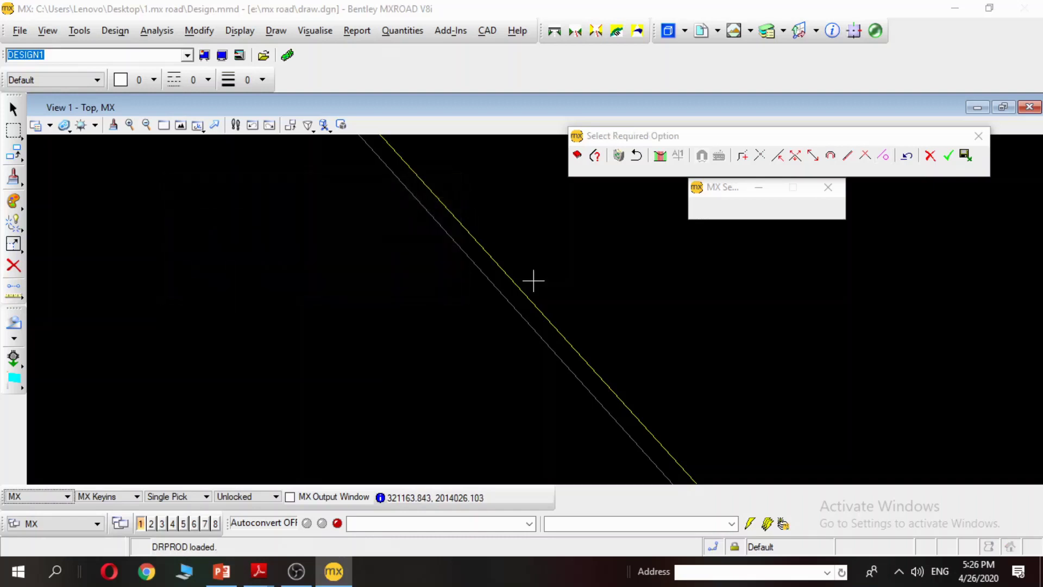